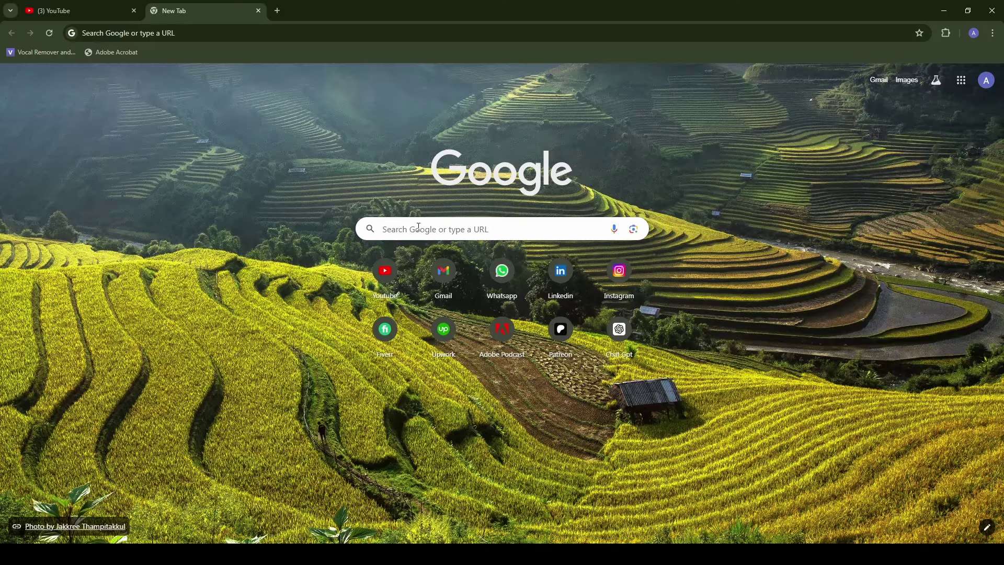
Go to blender.org in Chrome
left_click(418, 228)
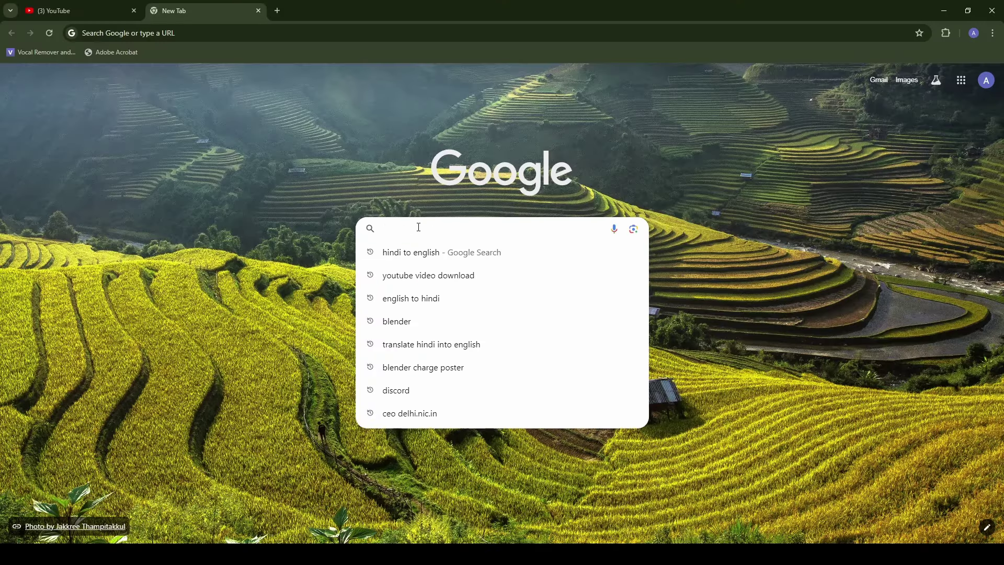
type("blender.org")
key("Return")
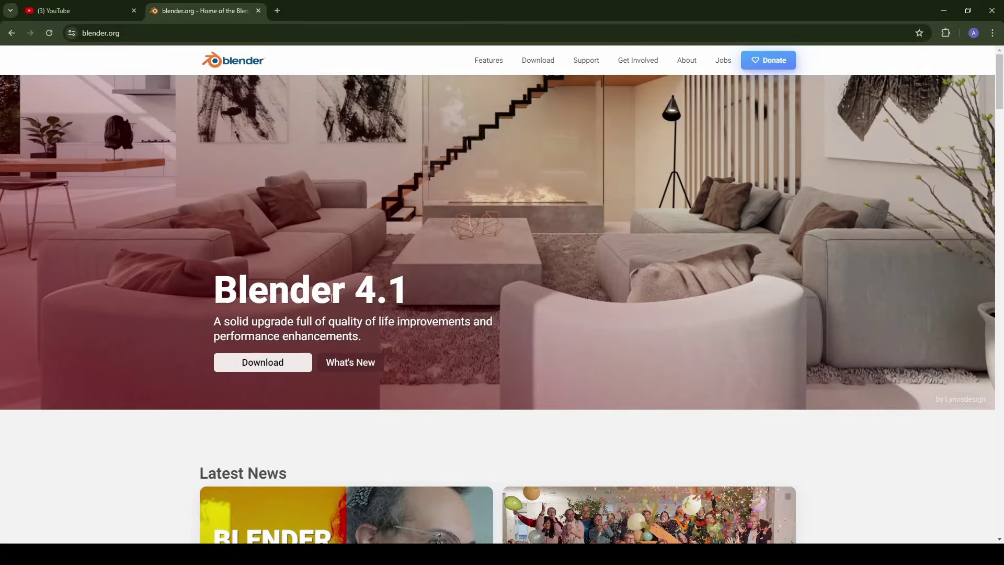
Start downloading the Blender 4.1.1 Windows installer from blender.org's Download page
left_click(284, 374)
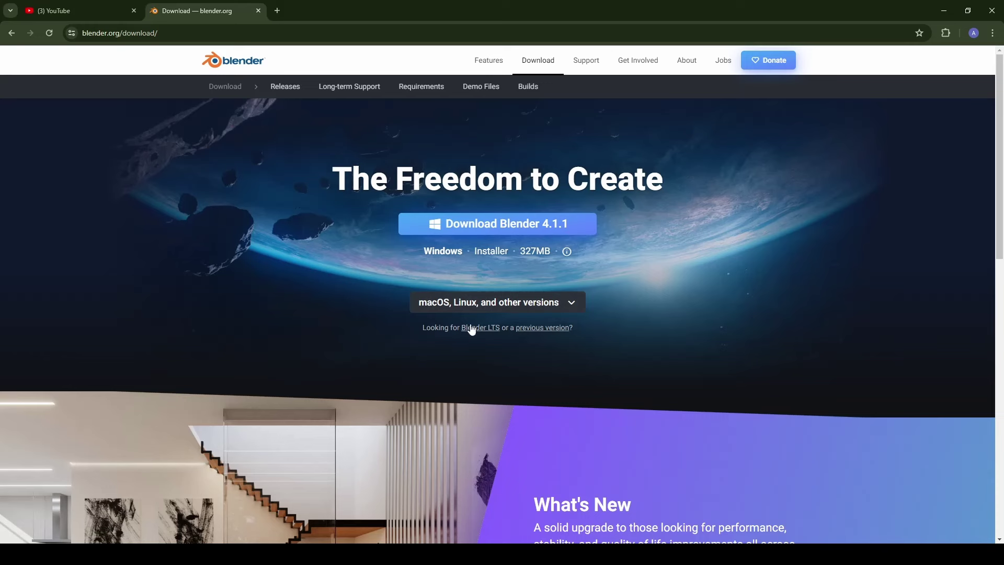
left_click(568, 307)
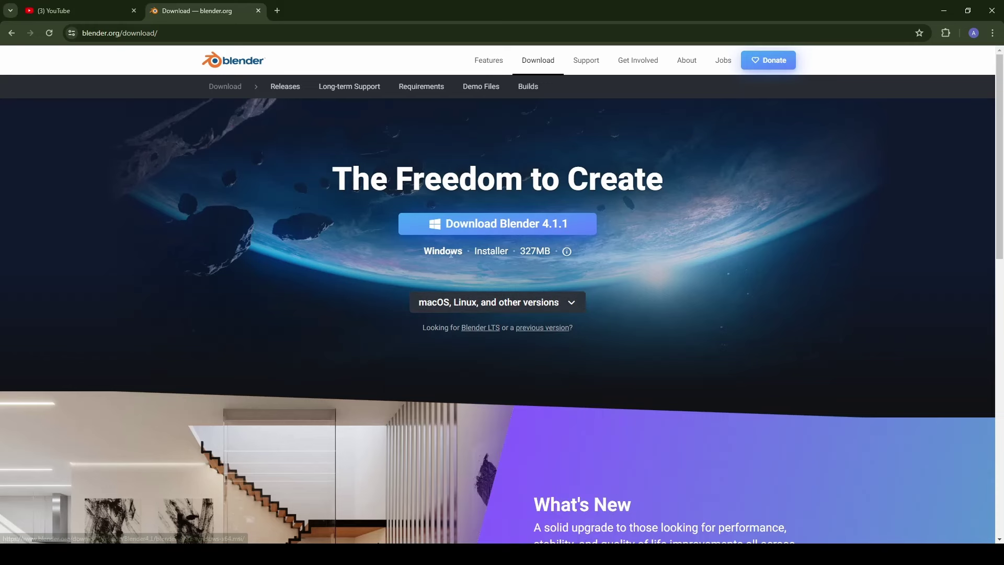
left_click(478, 235)
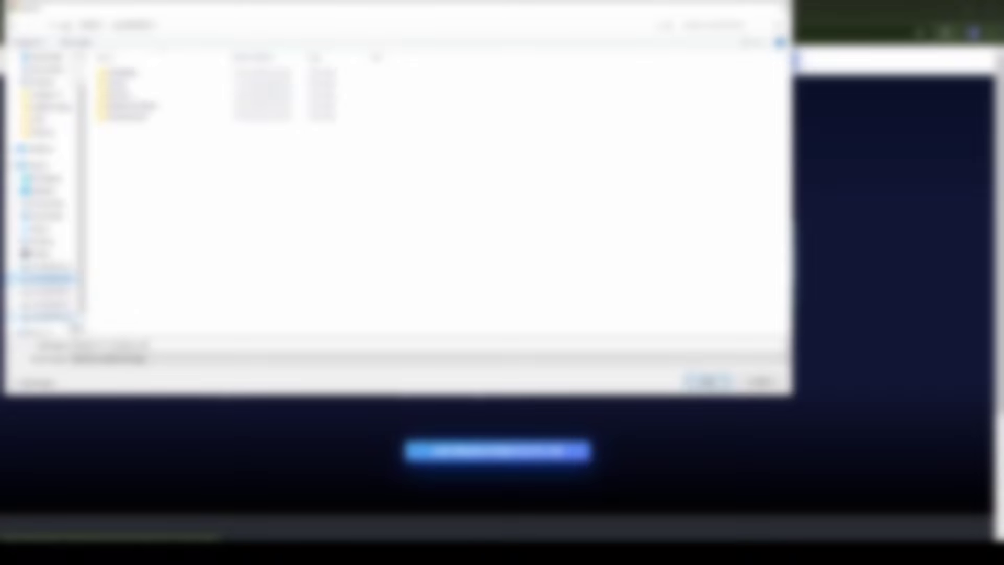
Save the Blender 4.1.1 installer and confirm it in Chrome's recent downloads
left_click(707, 382)
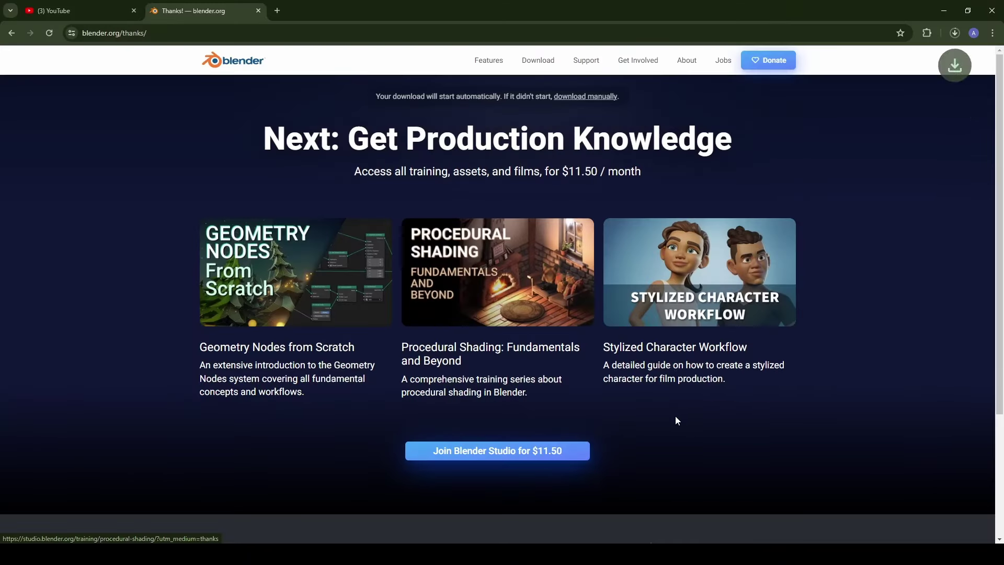
left_click(953, 35)
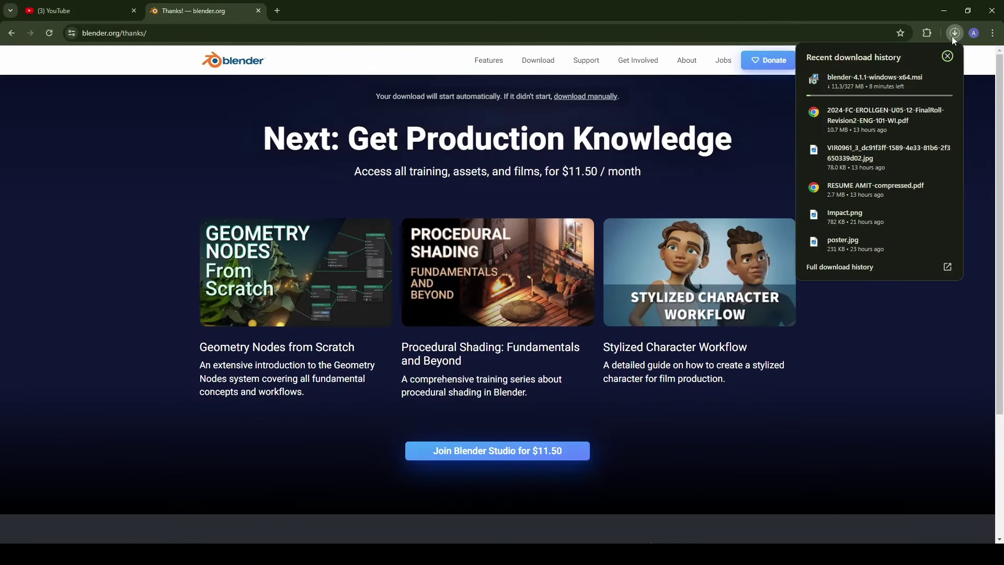
left_click(171, 168)
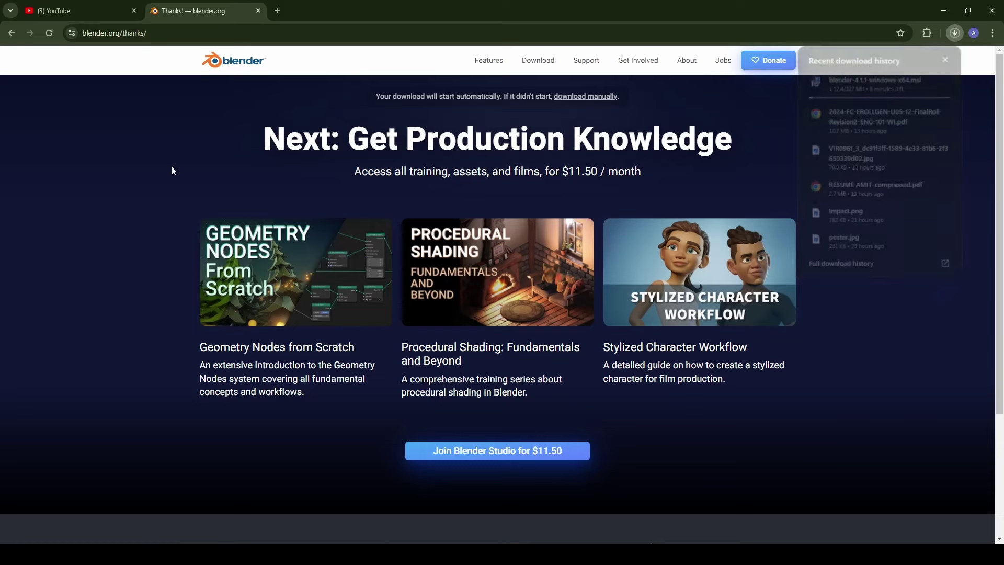
Browse the feature cards on the blender.org Features page
left_click(497, 67)
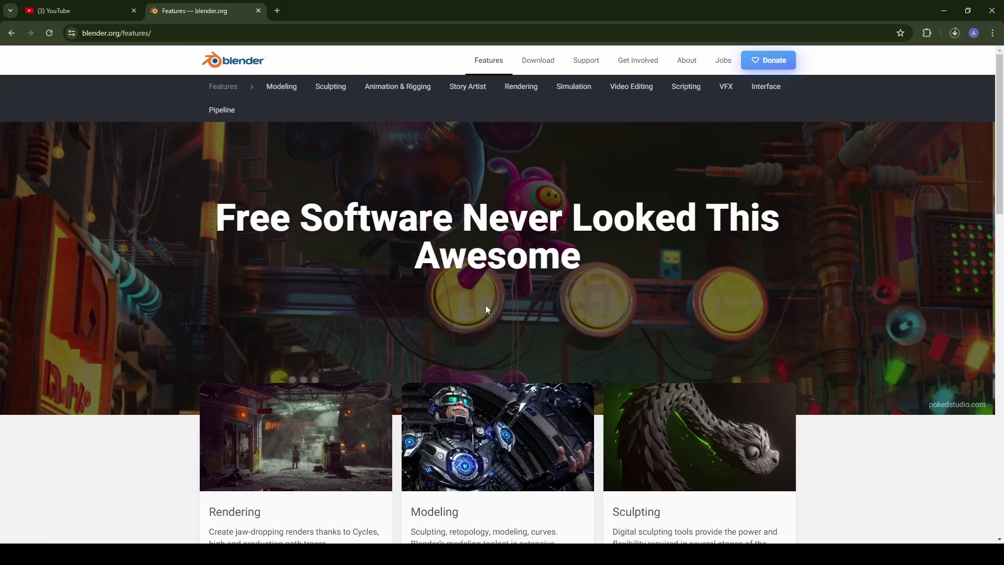
scroll(486, 306, "down", 4)
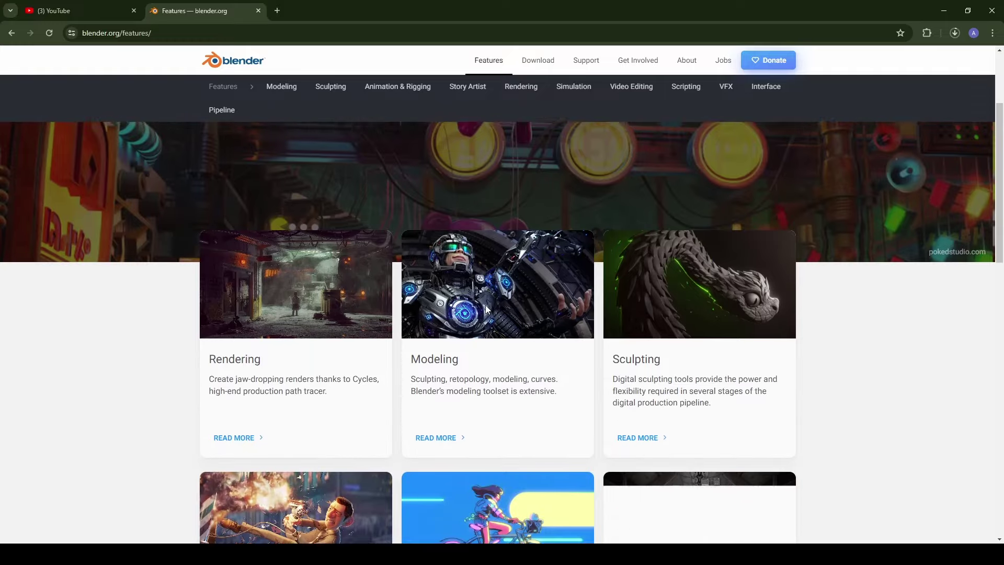
scroll(486, 310, "down", 2)
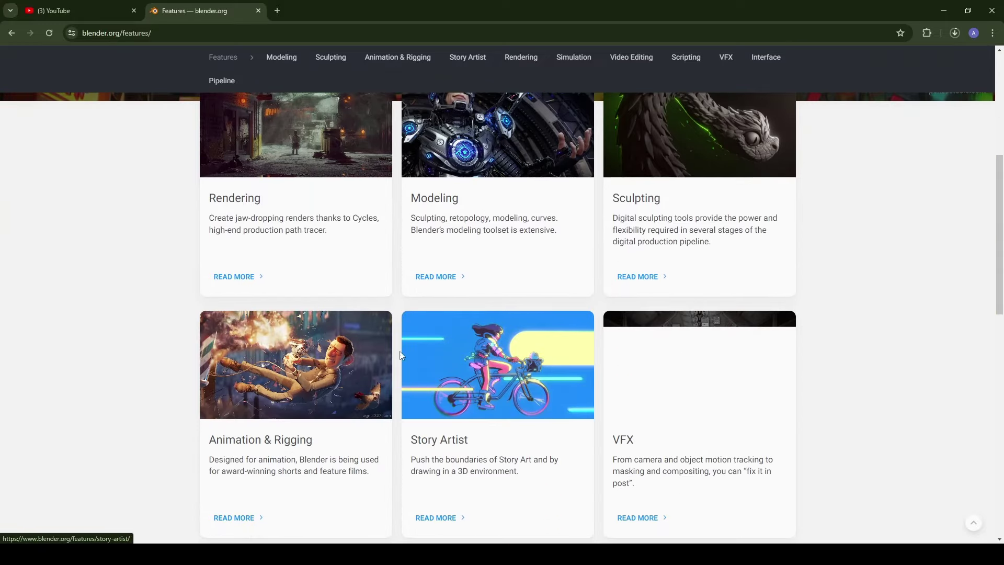
scroll(517, 344, "up", 3)
scroll(514, 343, "up", 3)
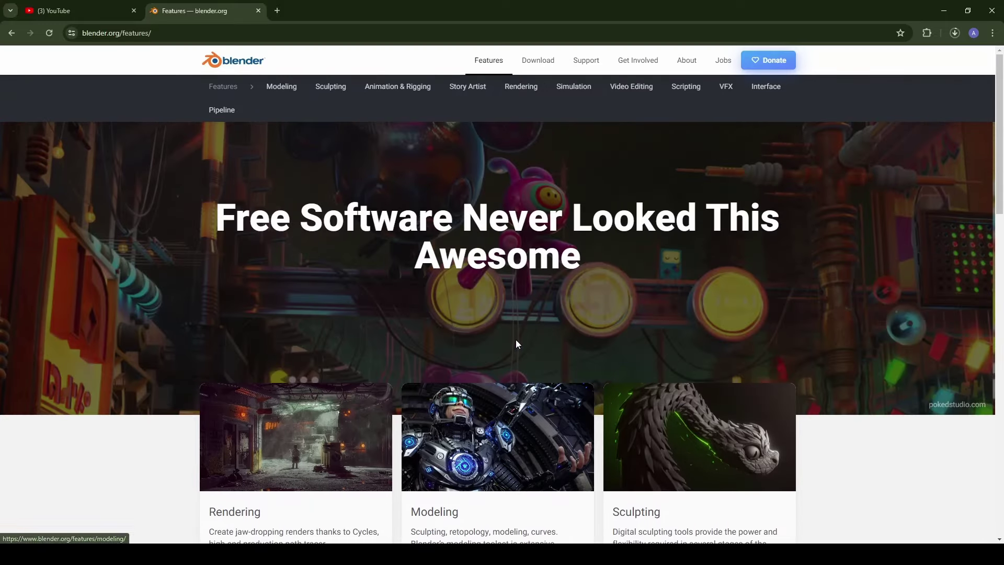
scroll(517, 344, "down", 6)
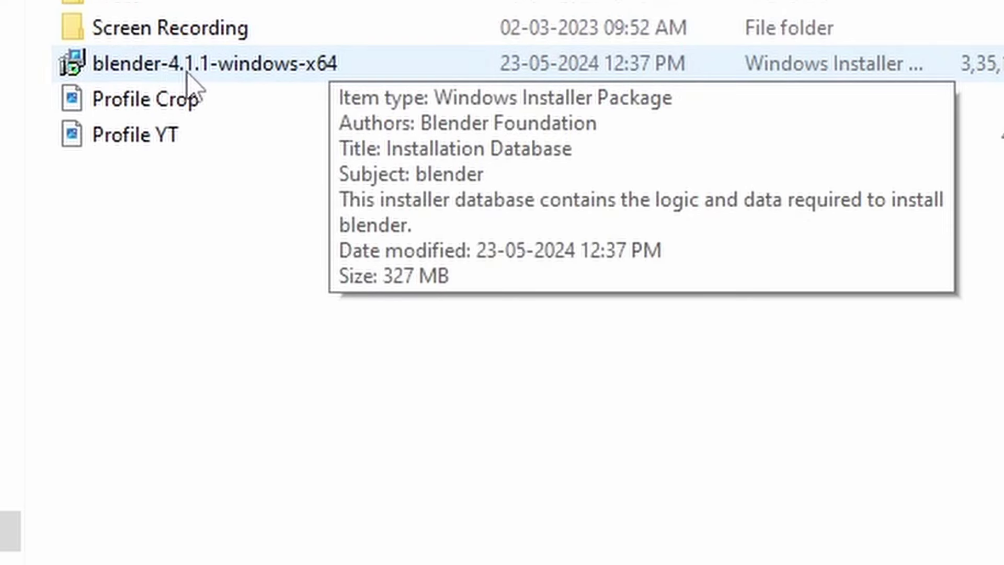
Run blender-4.1.1-windows-x64, accept the license, install with default features, then close Explorer
double_click(220, 69)
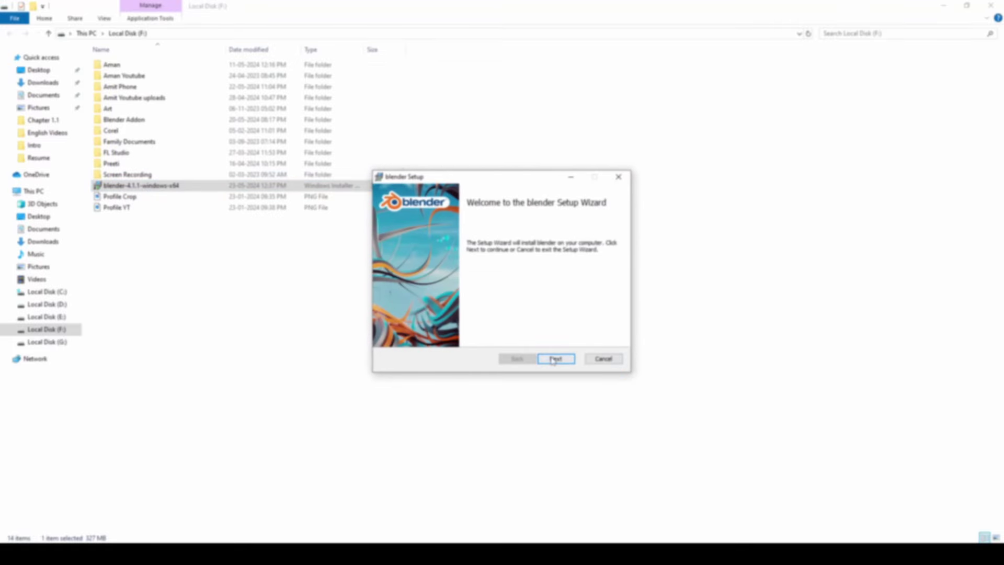
left_click(556, 358)
left_click(390, 334)
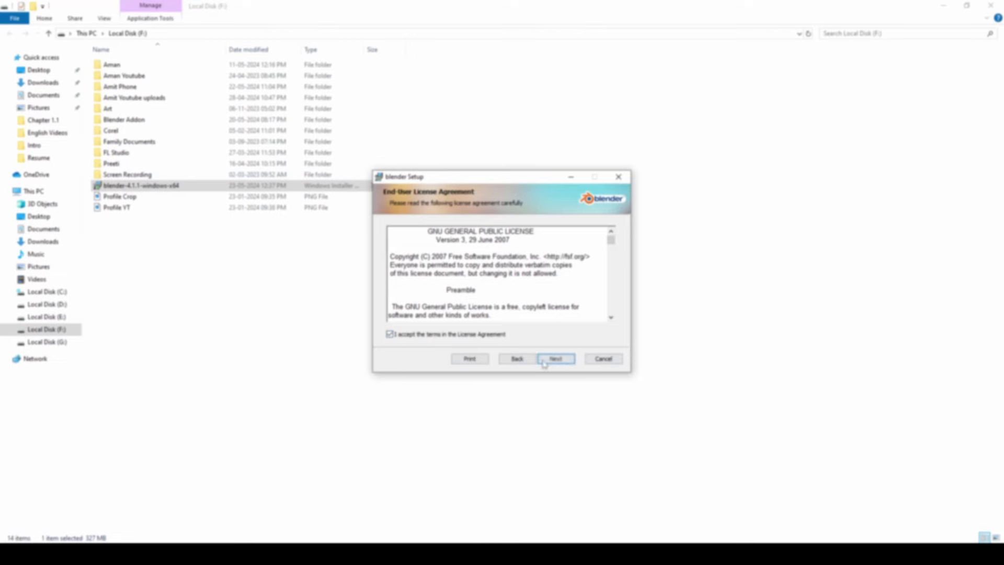
left_click(559, 359)
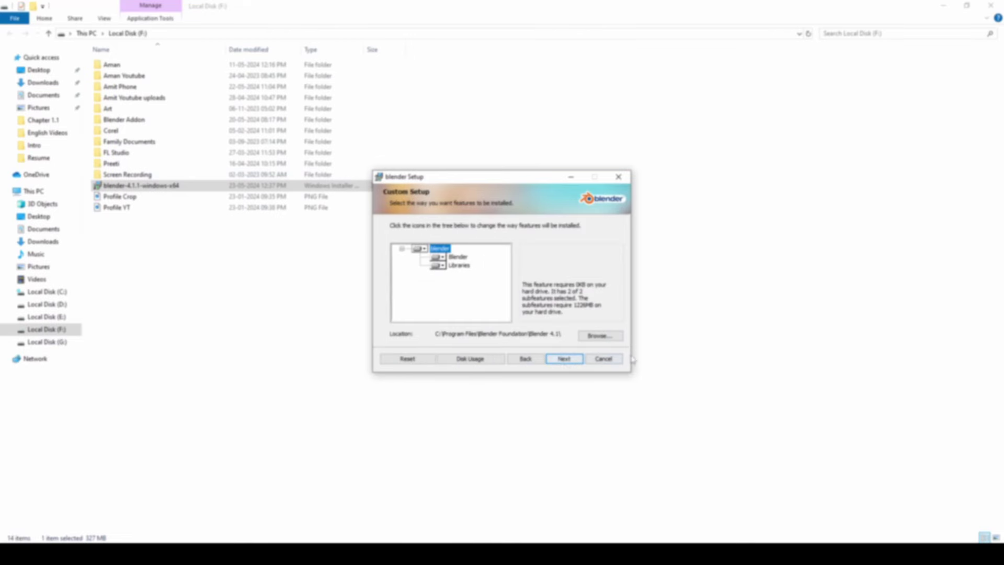
left_click(565, 358)
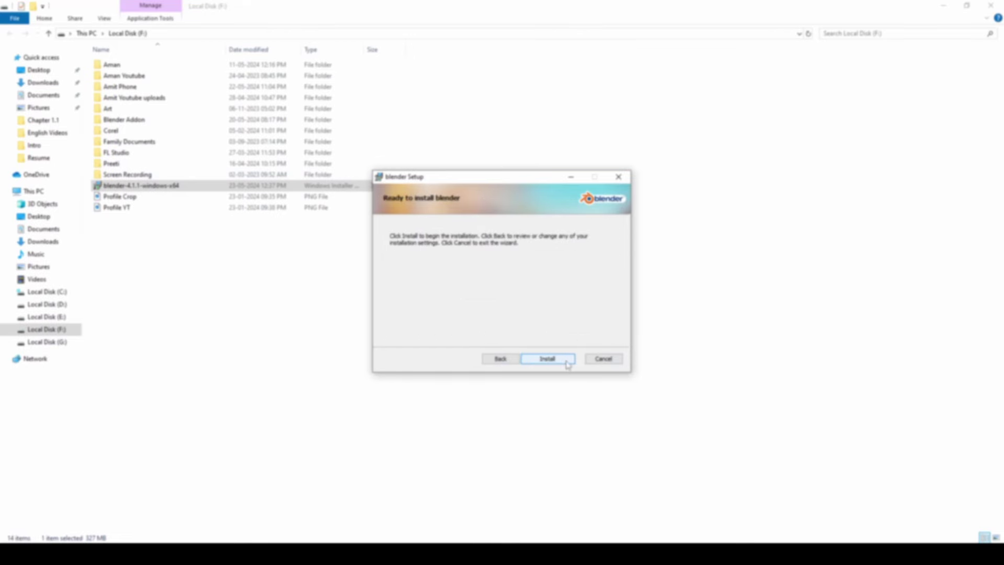
left_click(551, 359)
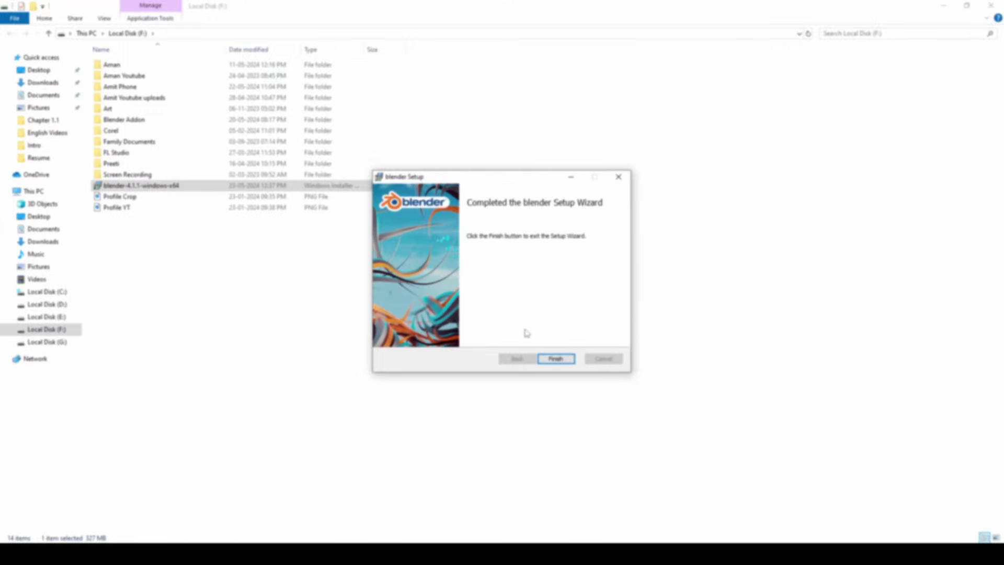
left_click(545, 359)
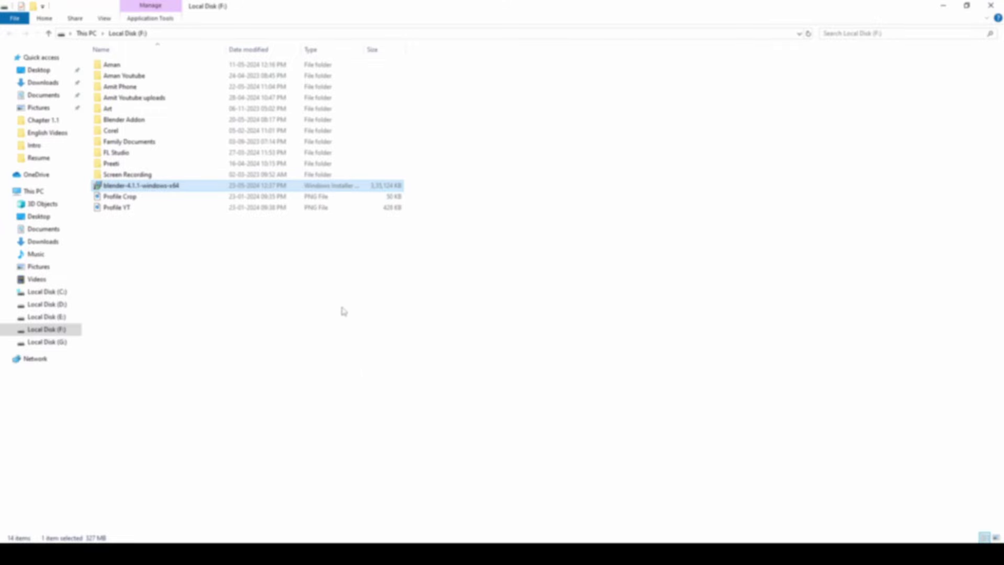
left_click(989, 6)
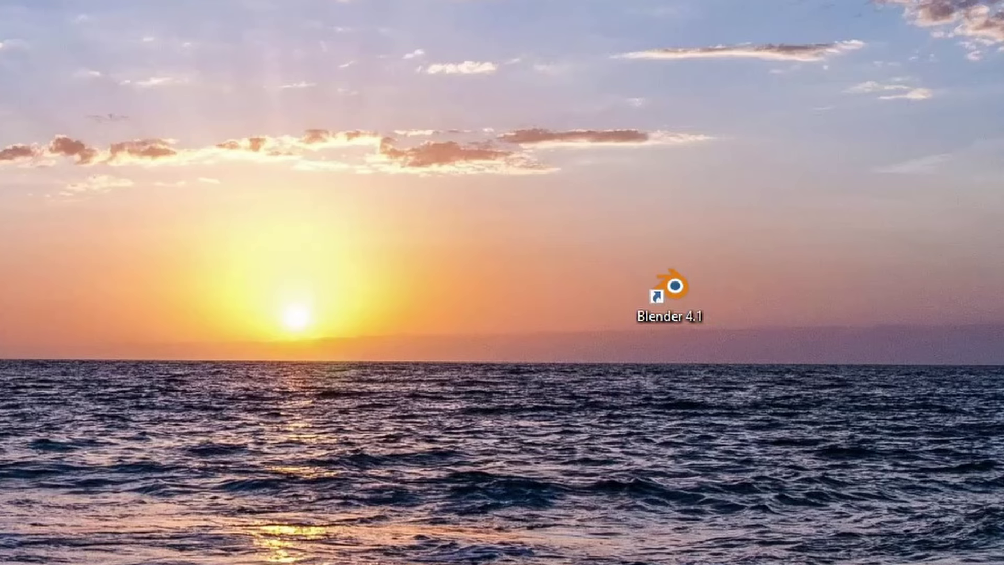
Place the Blender 4.0 shortcut above Blender 4.1 and launch Blender 4.1
left_click_drag(632, 168, 687, 216)
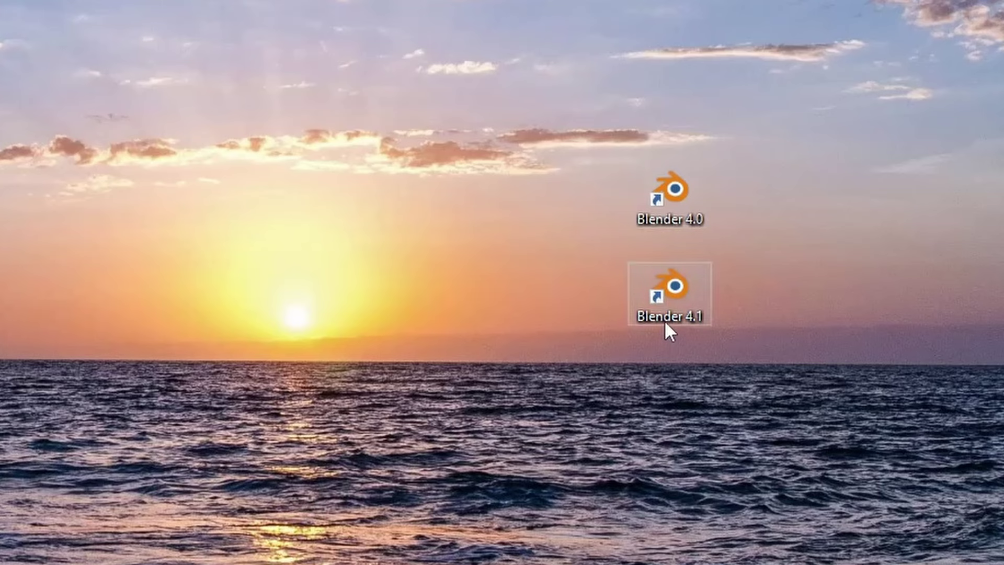
right_click(682, 290)
left_click(752, 306)
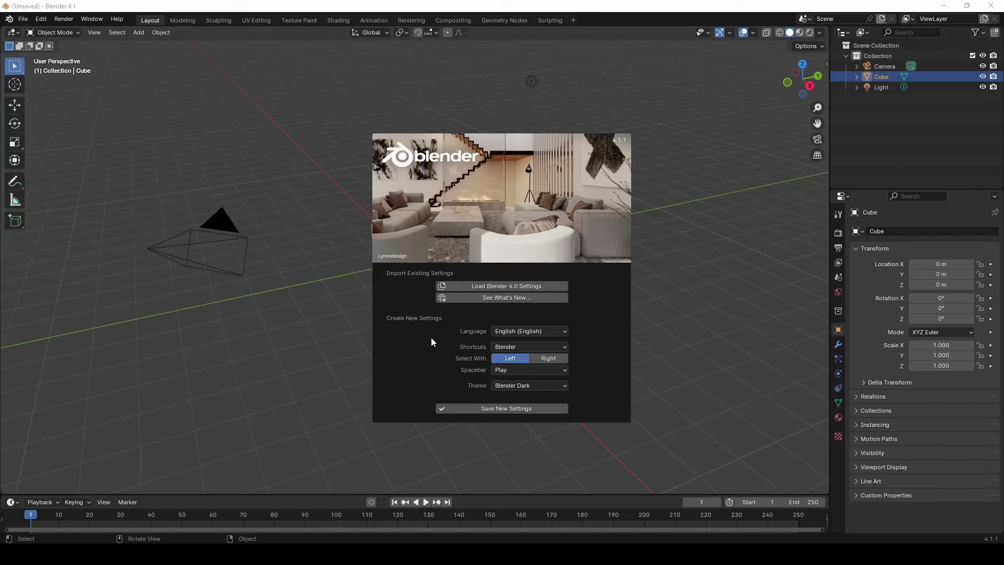
Review language, spacebar and theme options, keep Play and Blender Dark, and save settings
left_click(544, 332)
left_click(516, 372)
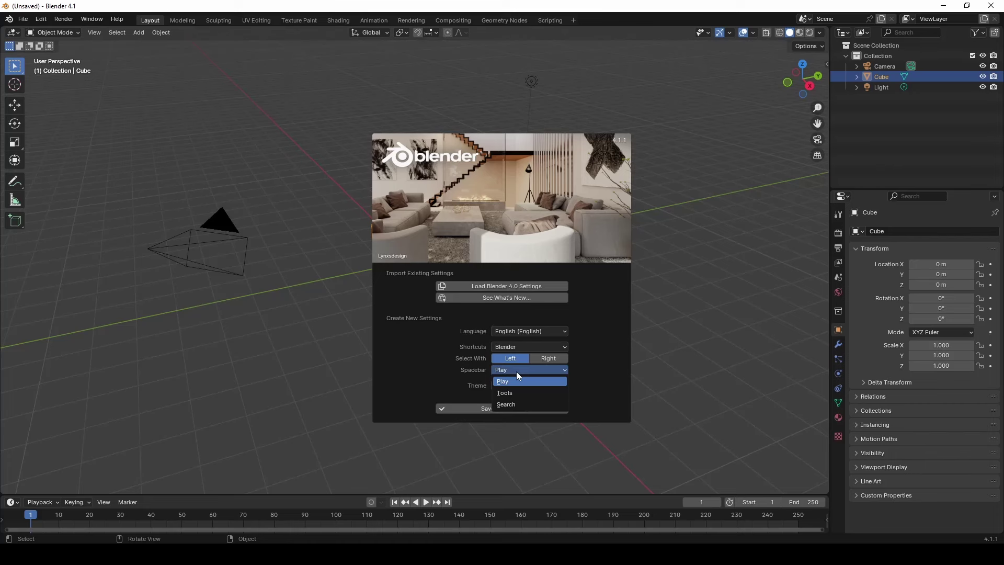
left_click(516, 371)
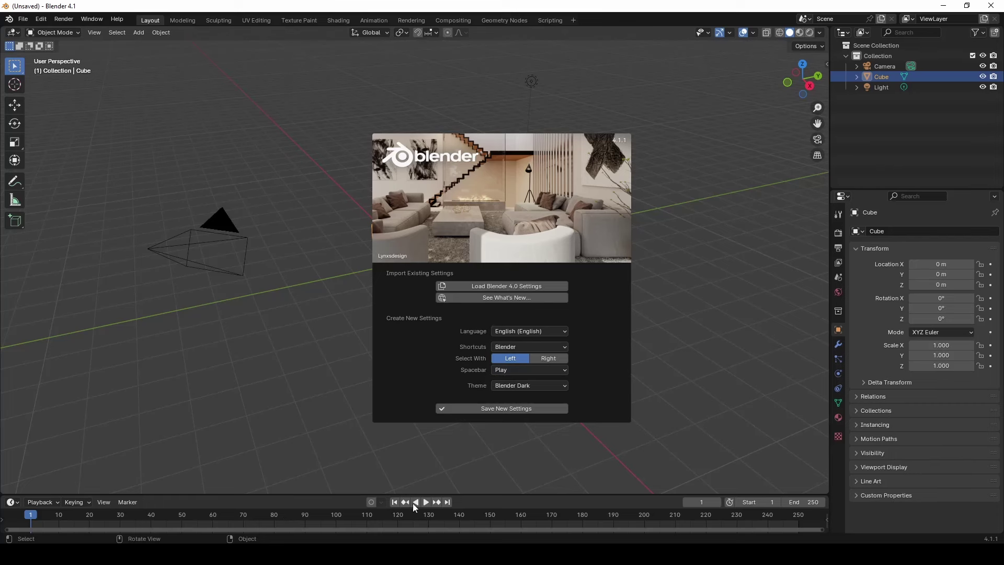
left_click(507, 374)
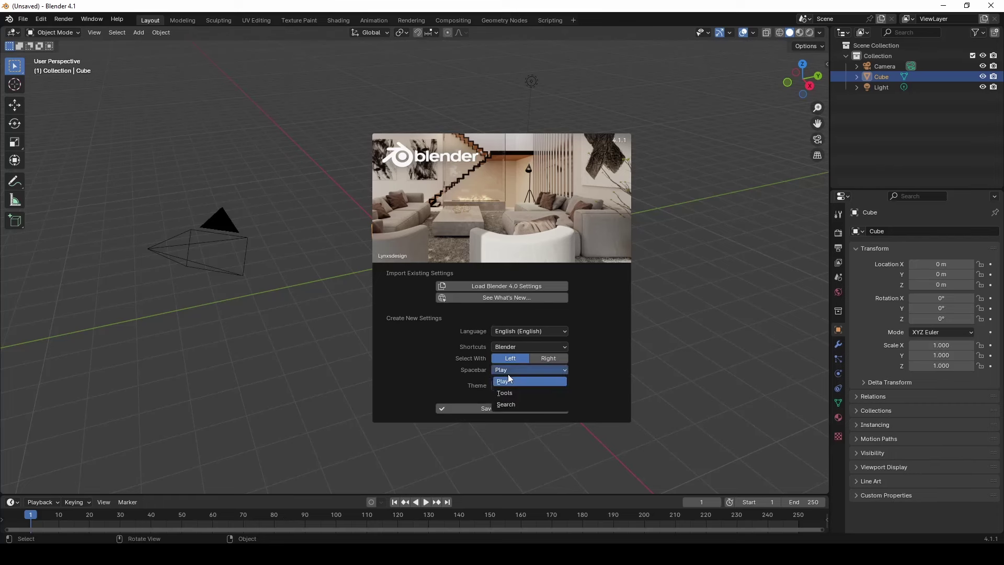
left_click(510, 373)
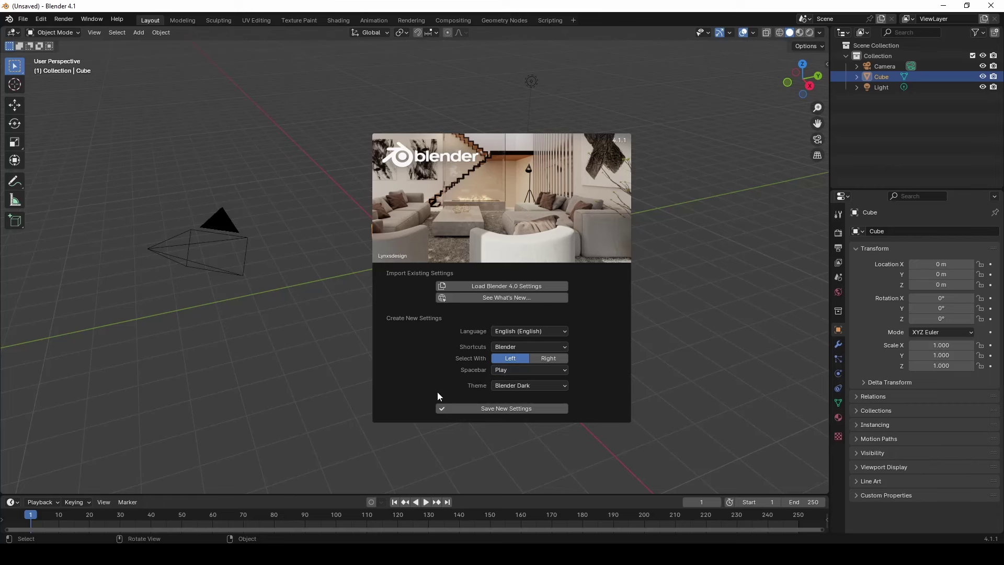
left_click(521, 386)
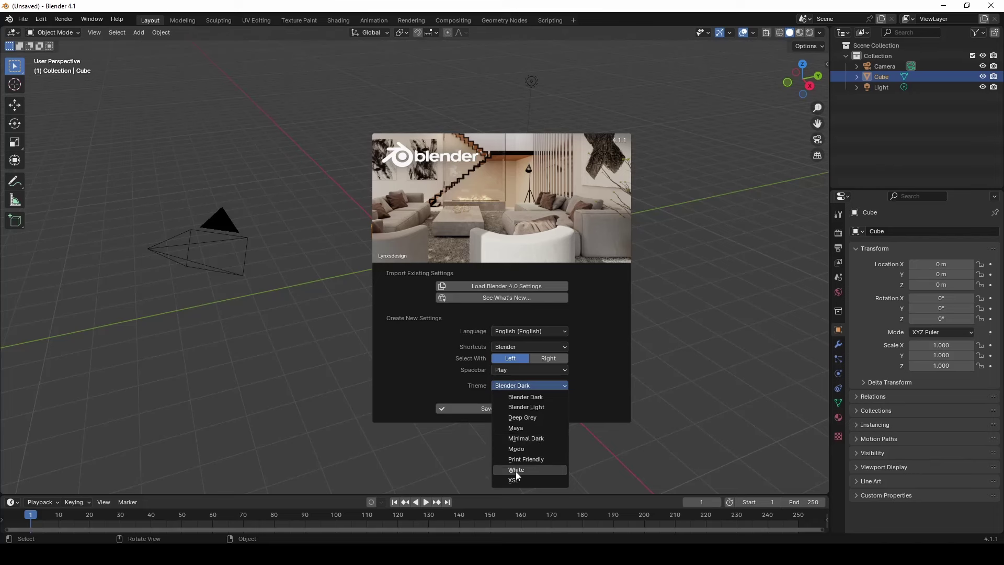
left_click(521, 386)
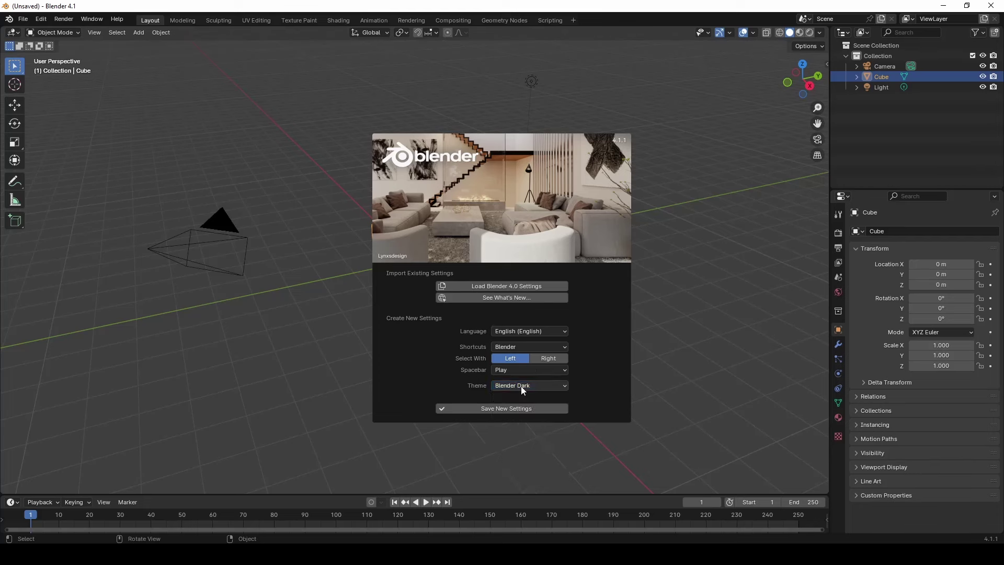
left_click(499, 410)
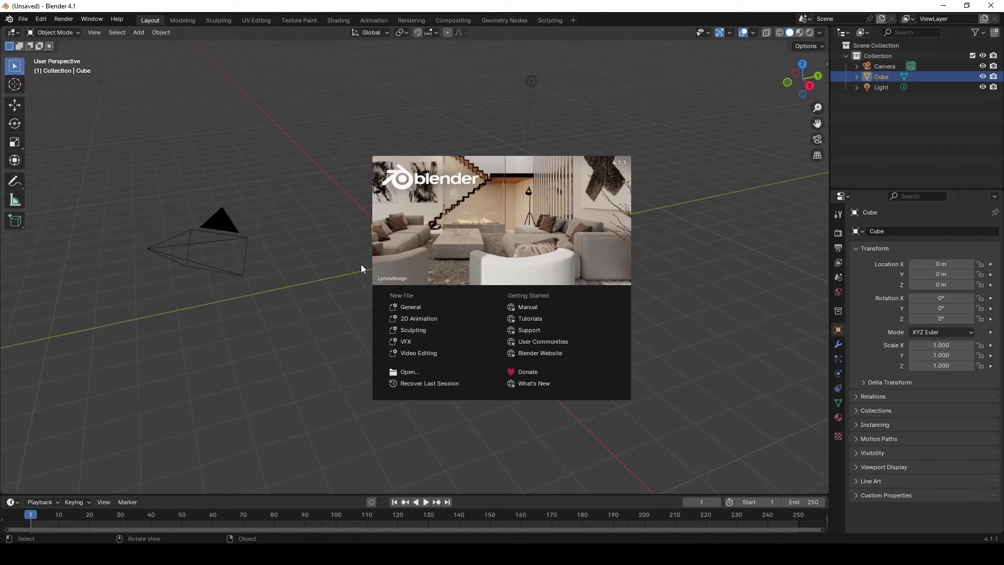
Close the splash, select the light, camera, cube and light in turn, then deselect all
left_click(275, 152)
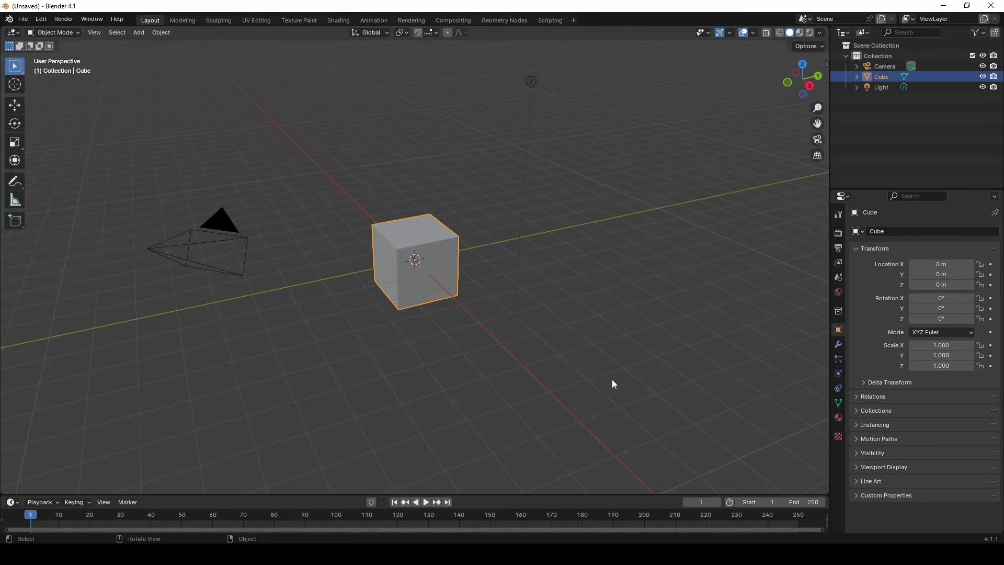
left_click(532, 82)
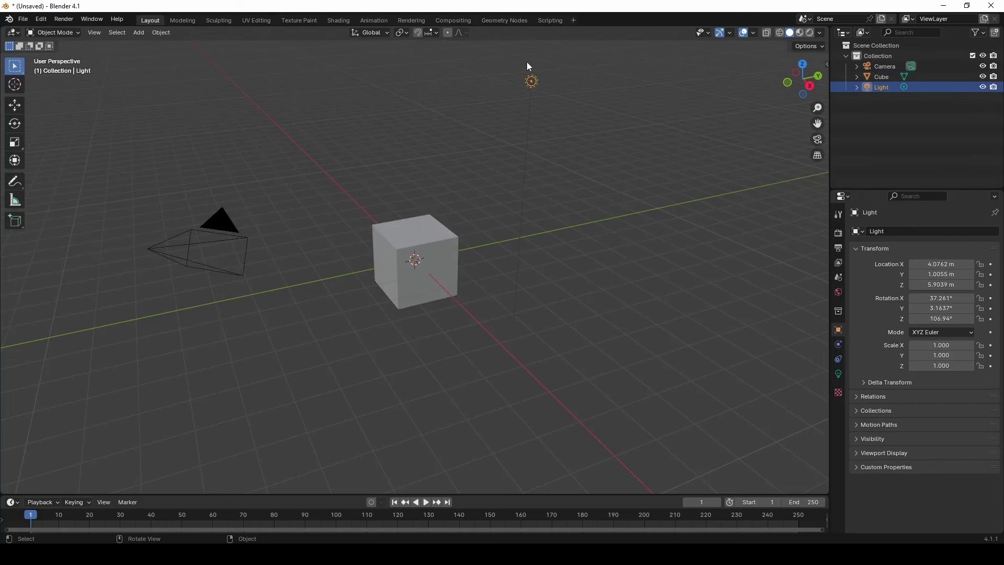
left_click(230, 230)
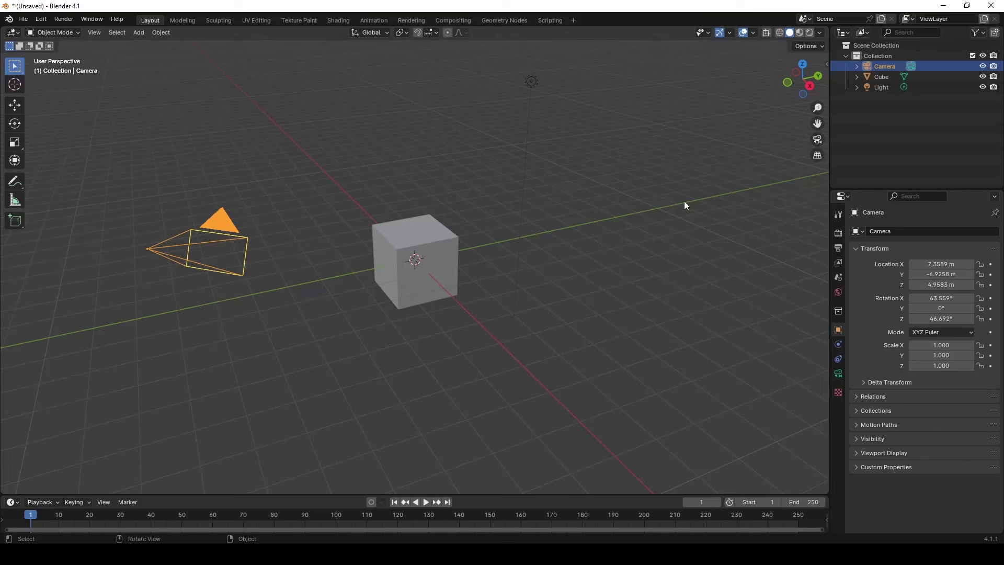
left_click(434, 239)
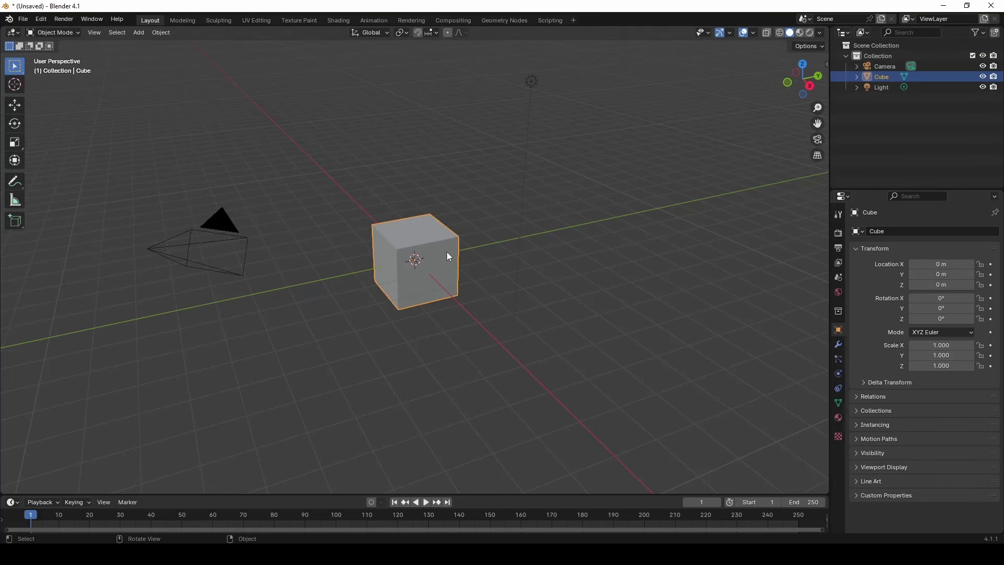
left_click(883, 88)
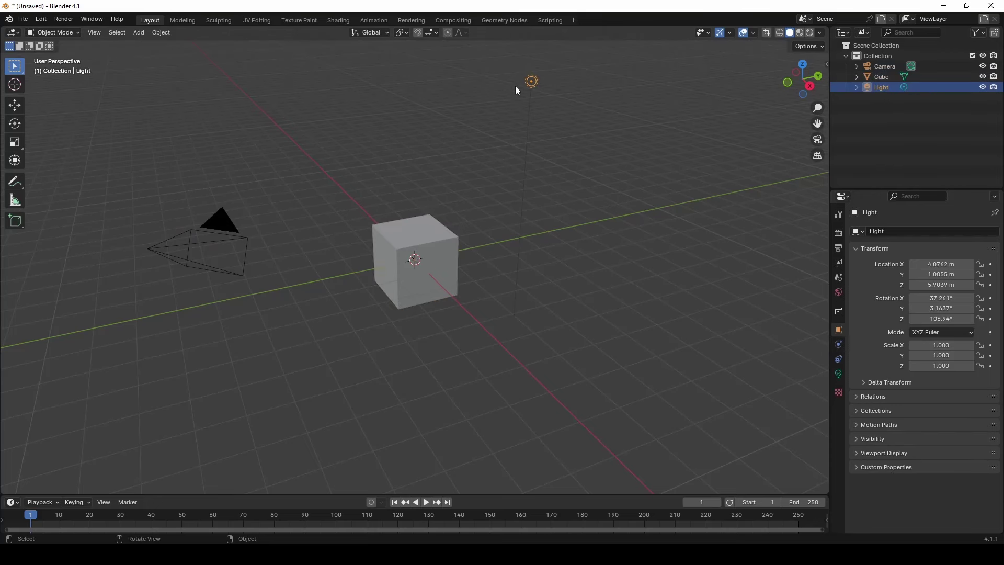
left_click(584, 215)
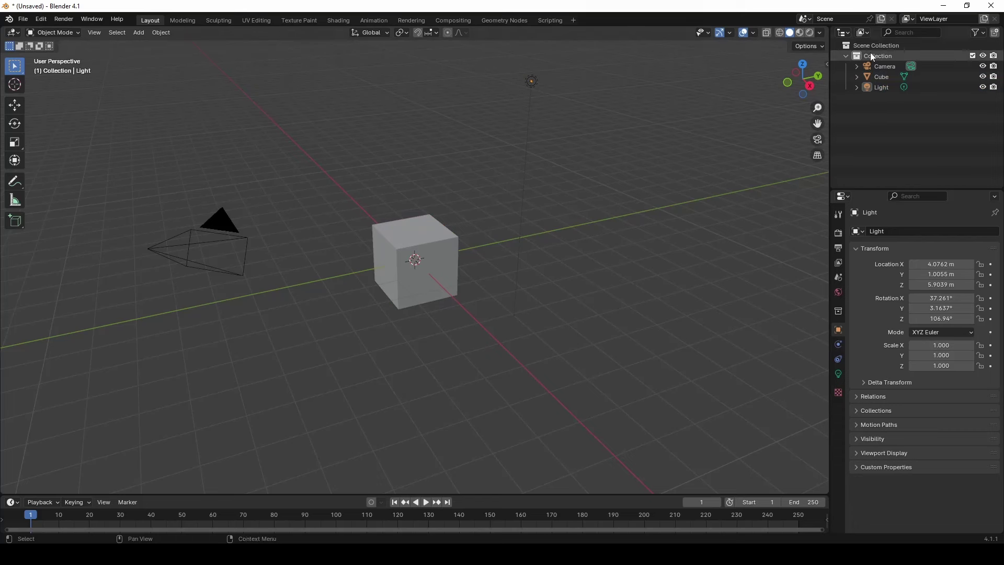
Preview the Editor Type lists for the outliner and properties areas
left_click(844, 33)
left_click(843, 33)
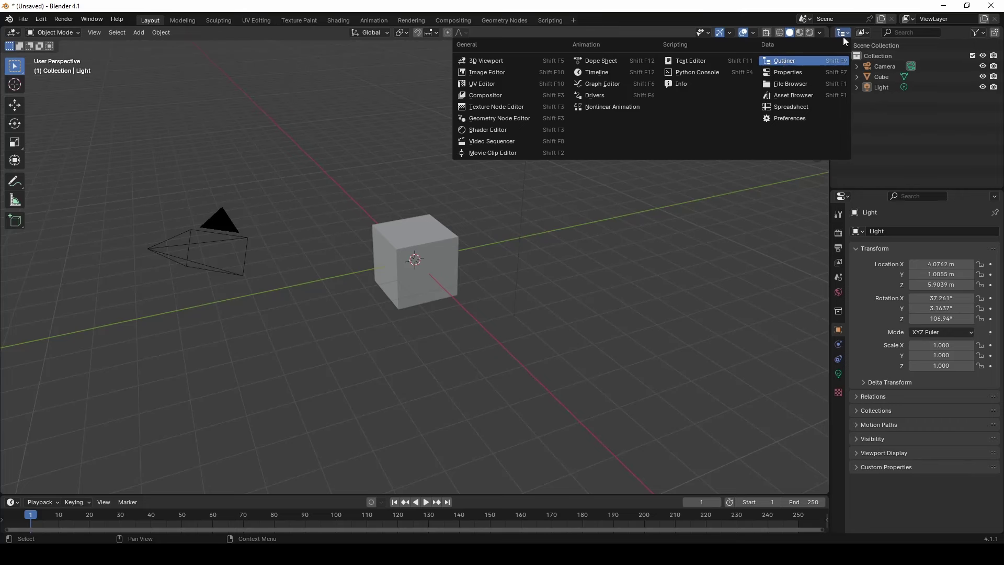
left_click(842, 196)
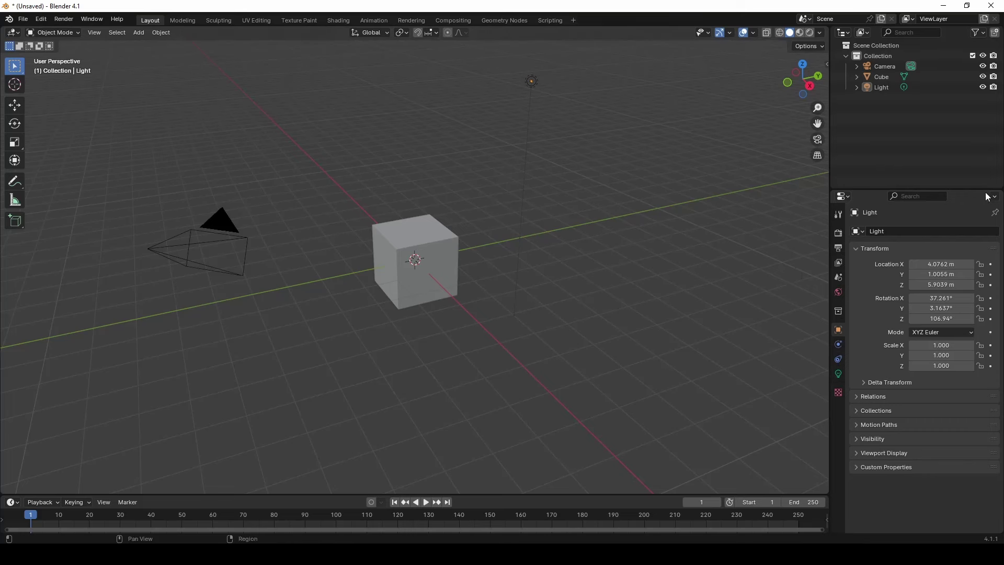
Browse the Output, View Layer, Scene, Collection, Object and Data tabs, ending on Render
left_click(838, 233)
left_click(838, 262)
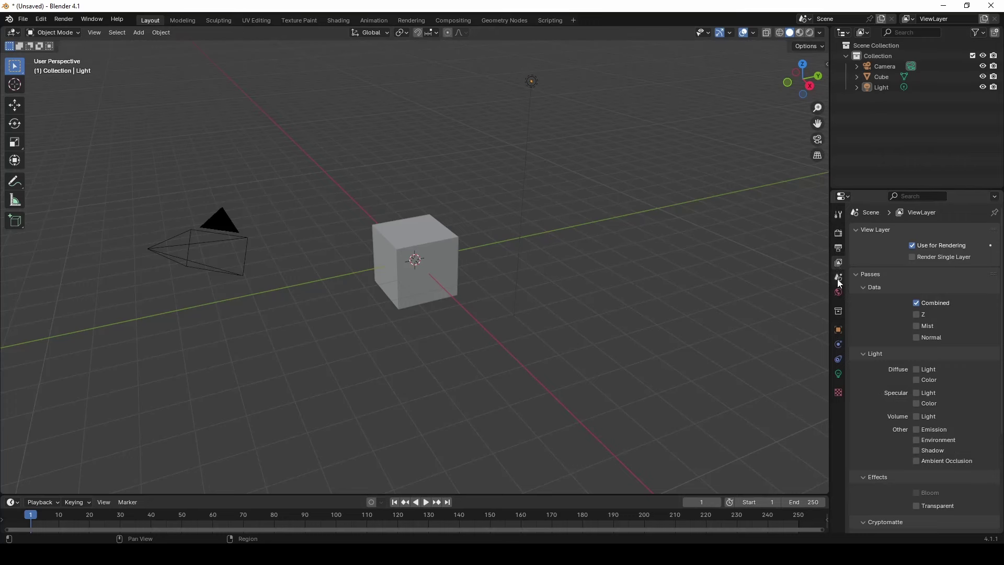
left_click(838, 278)
left_click(838, 310)
left_click(838, 330)
left_click(839, 363)
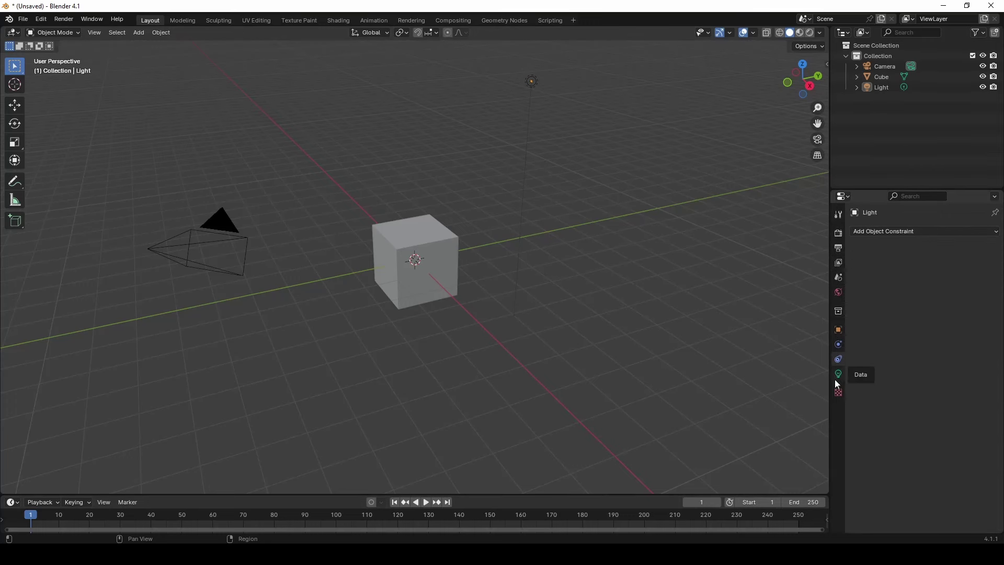
left_click(838, 233)
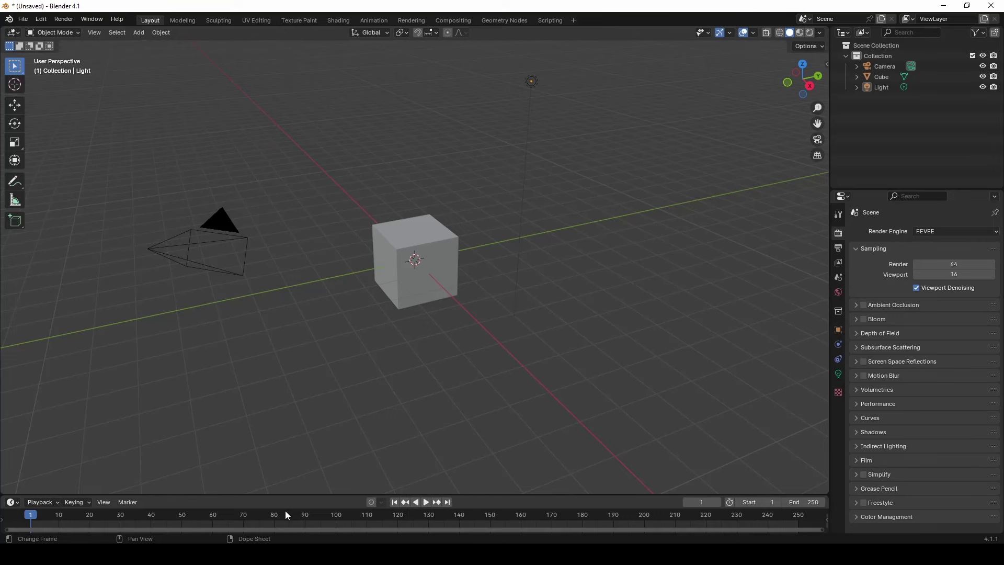
key("space")
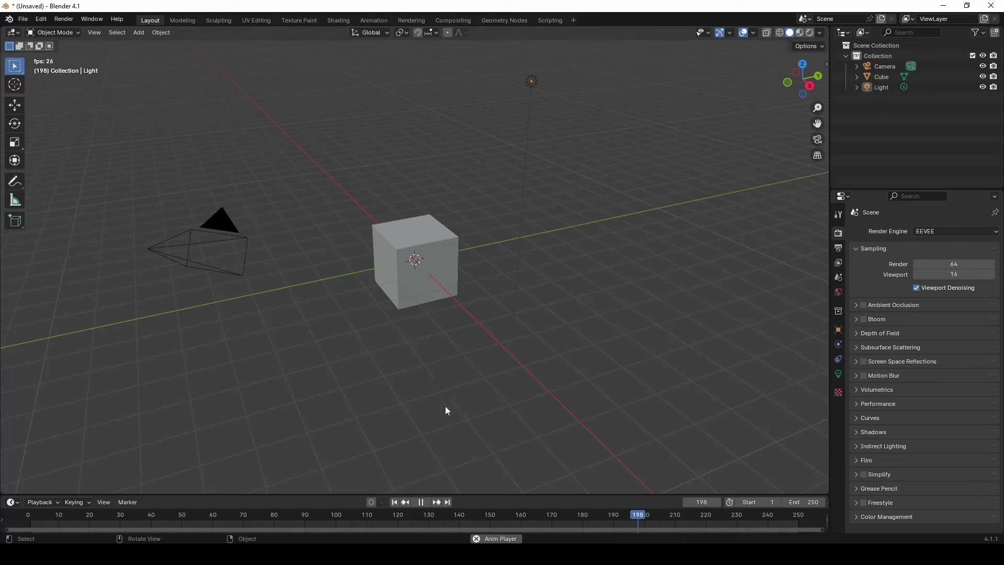
key("space")
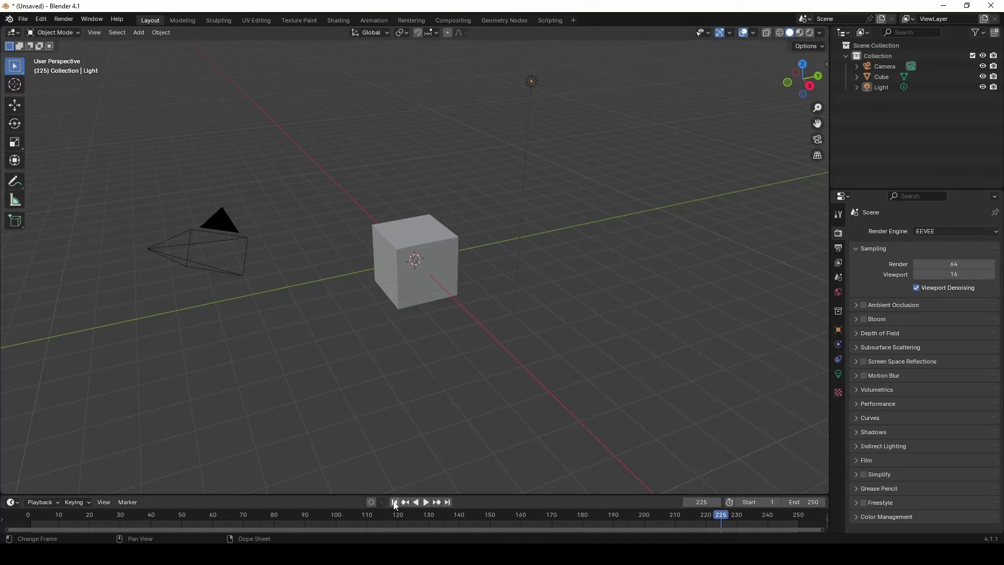
left_click(394, 503)
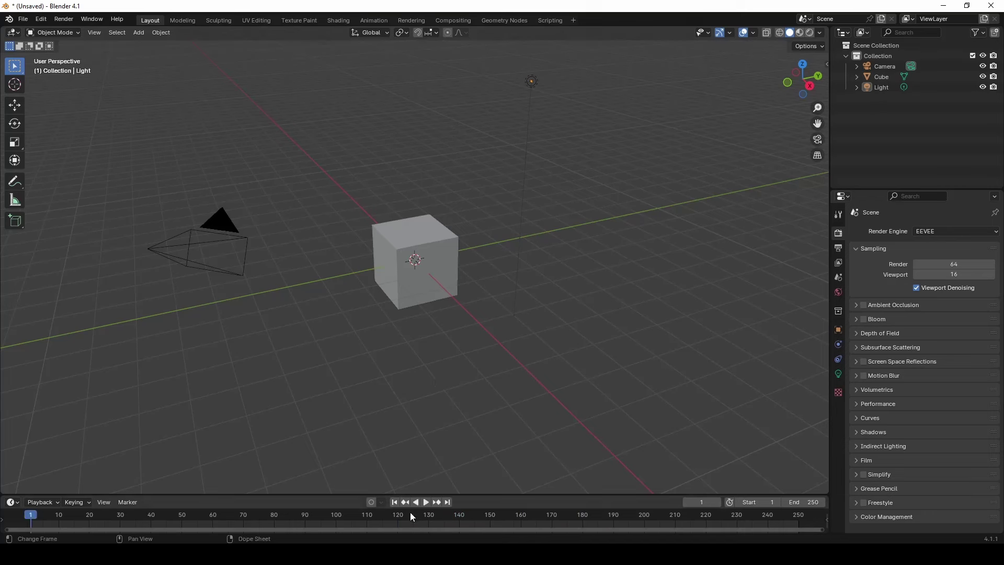
left_click(13, 502)
left_click(166, 409)
Narrow the outliner/properties column and shorten the timeline to enlarge the 3D viewport
left_click_drag(830, 147, 825, 147)
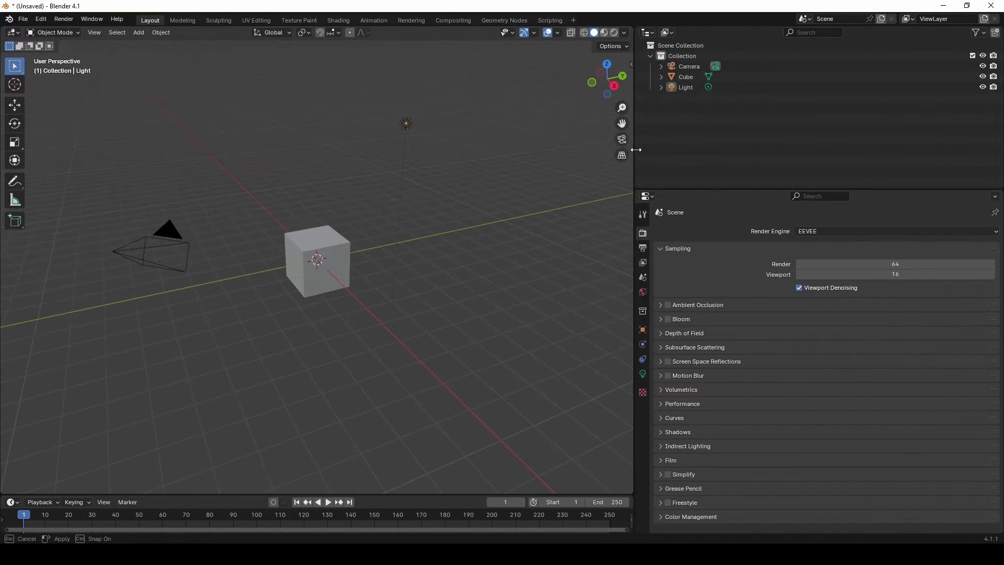
left_click_drag(825, 147, 806, 149)
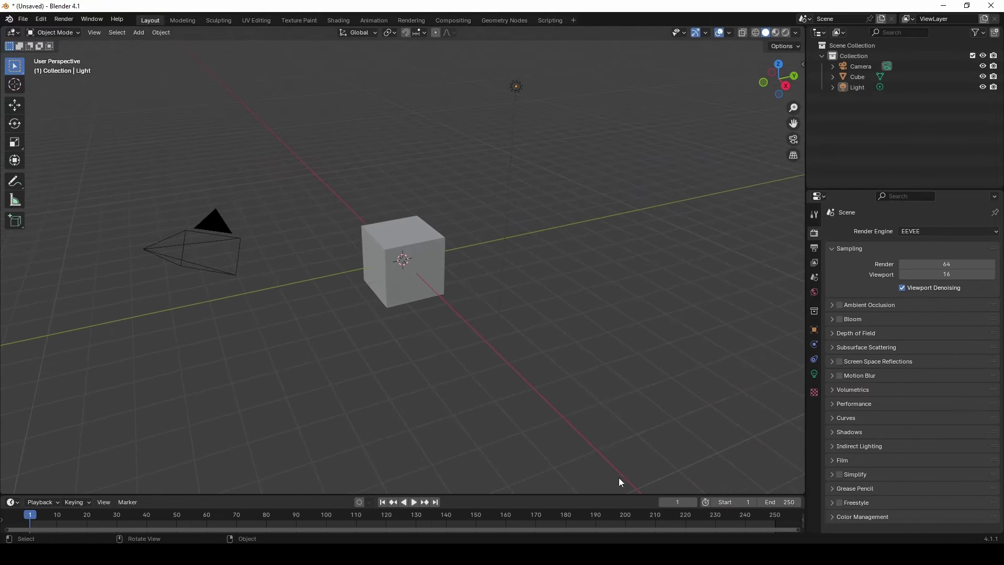
left_click_drag(595, 494, 592, 304)
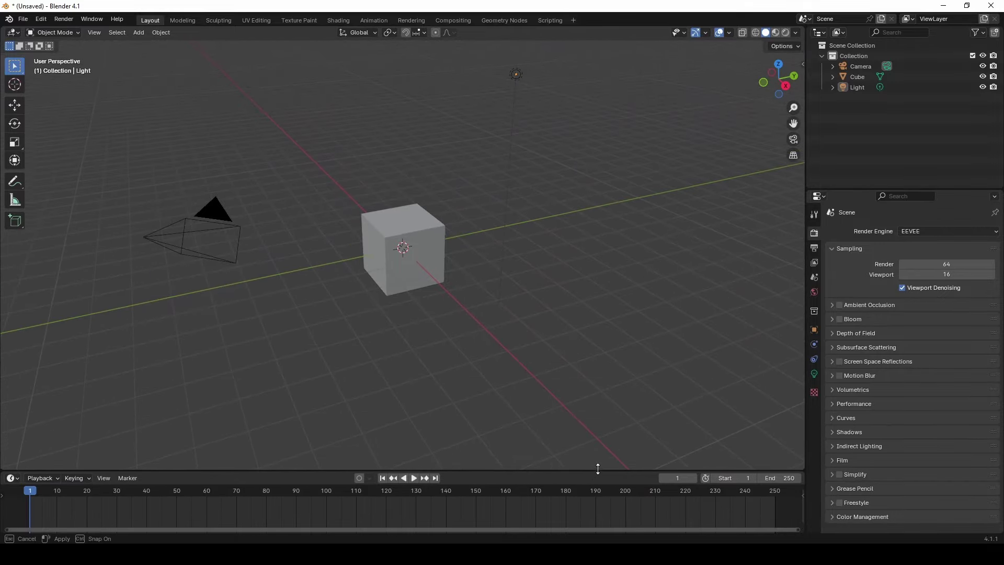
left_click_drag(592, 304, 600, 522)
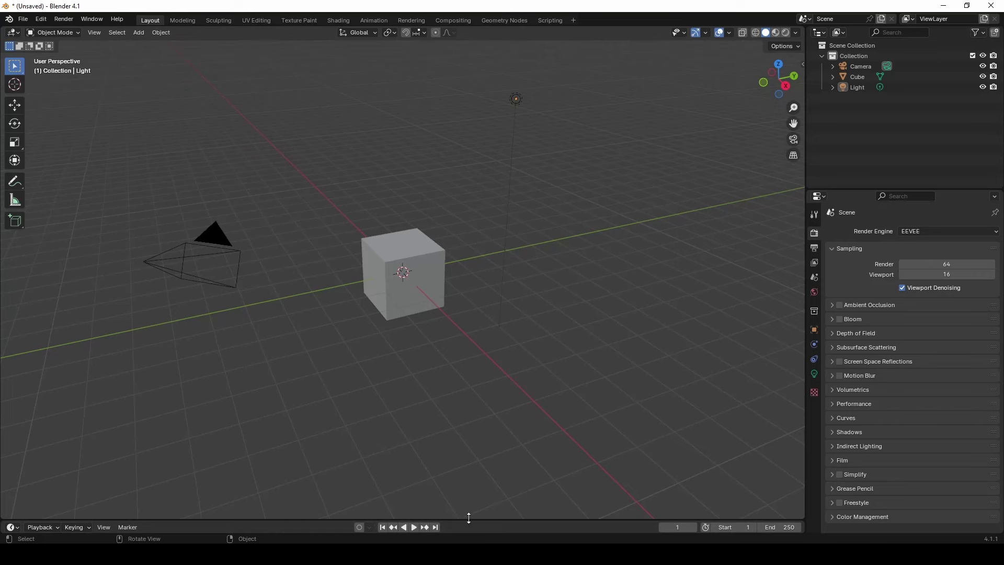
mouse_move(467, 519)
left_mouse_down()
mouse_move(463, 486)
mouse_move(462, 521)
left_mouse_up()
Make the upper area a tall Properties editor on Render and the lower area an Outliner
left_click(819, 34)
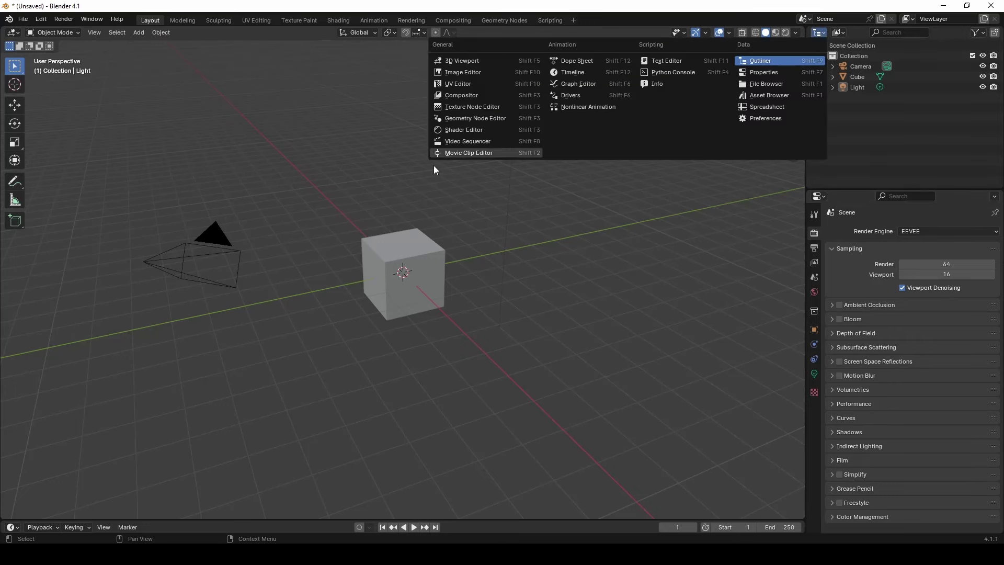
left_click(755, 72)
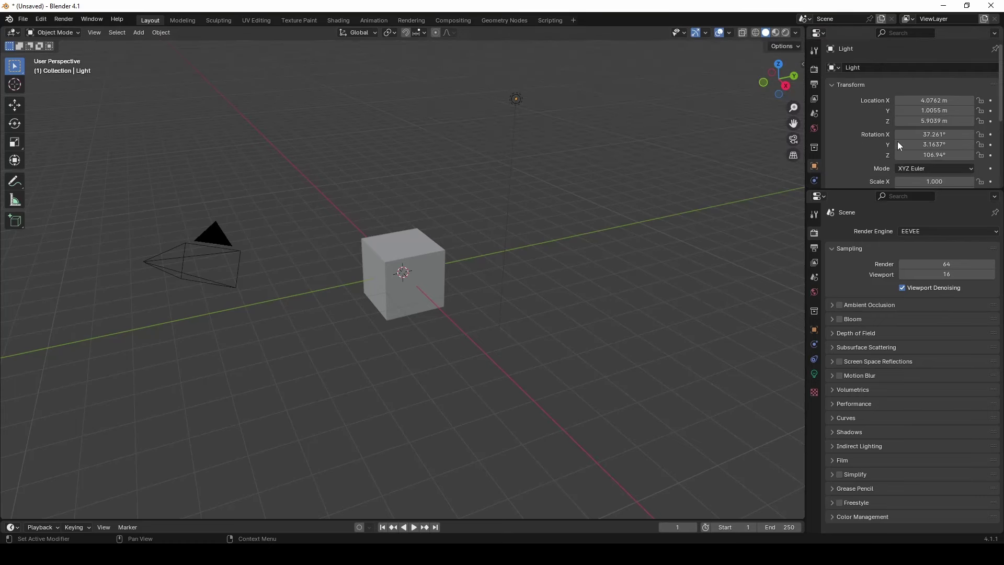
left_click(814, 69)
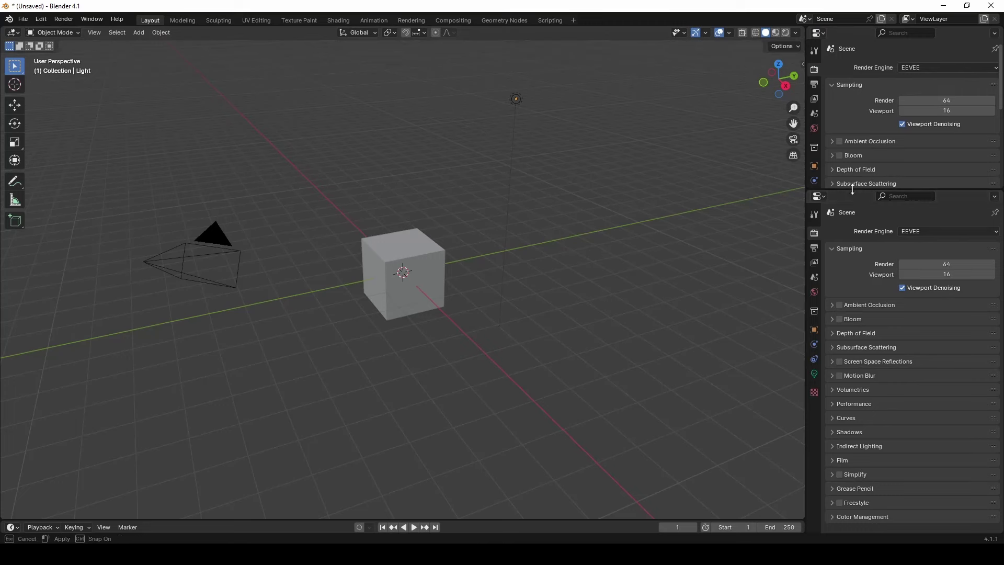
mouse_move(851, 193)
left_mouse_down()
mouse_move(855, 425)
mouse_move(859, 402)
left_mouse_up()
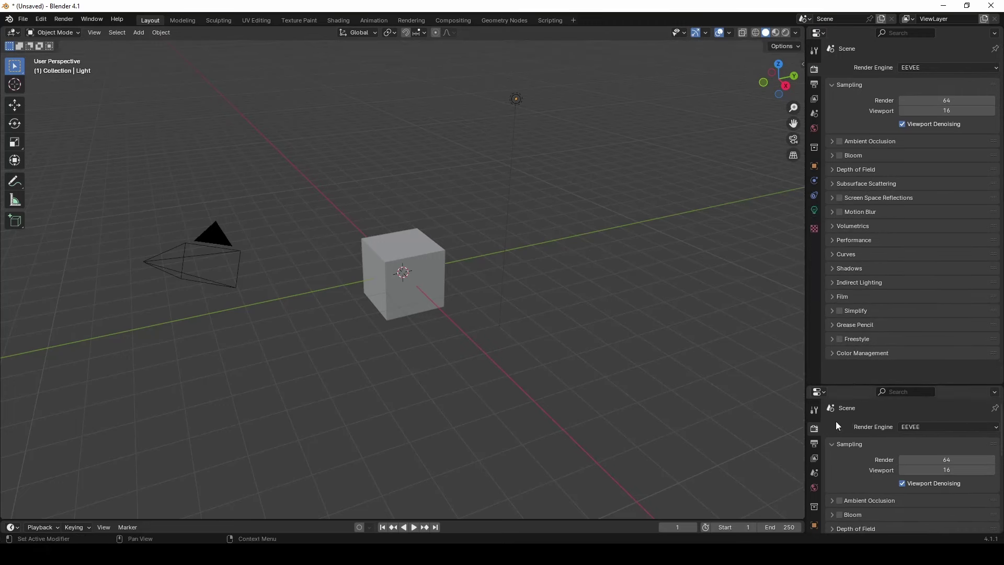
left_click(823, 394)
left_click(776, 419)
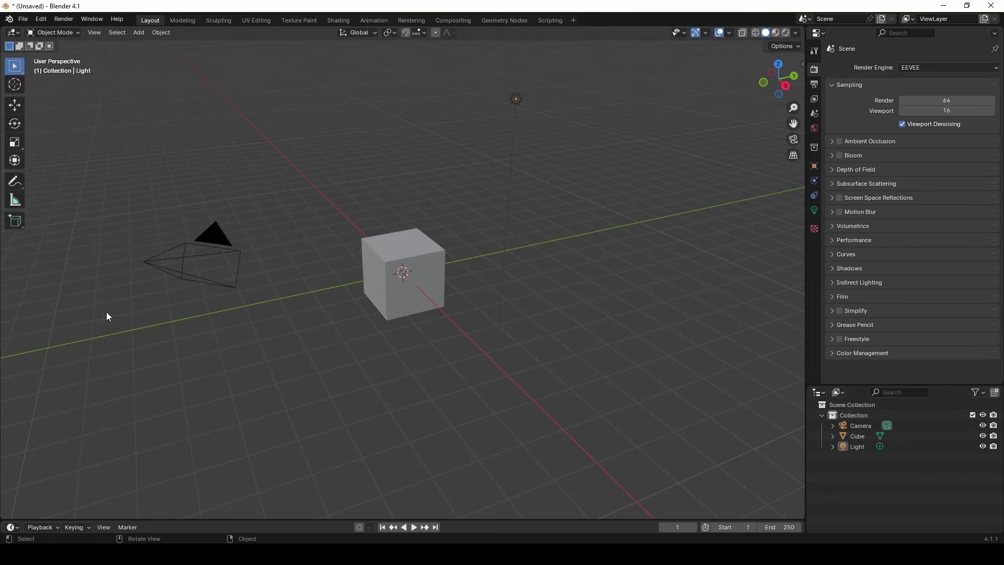
Rearrange the viewport and timeline editor types and sizes to restore the default large 3D viewport
left_click(14, 32)
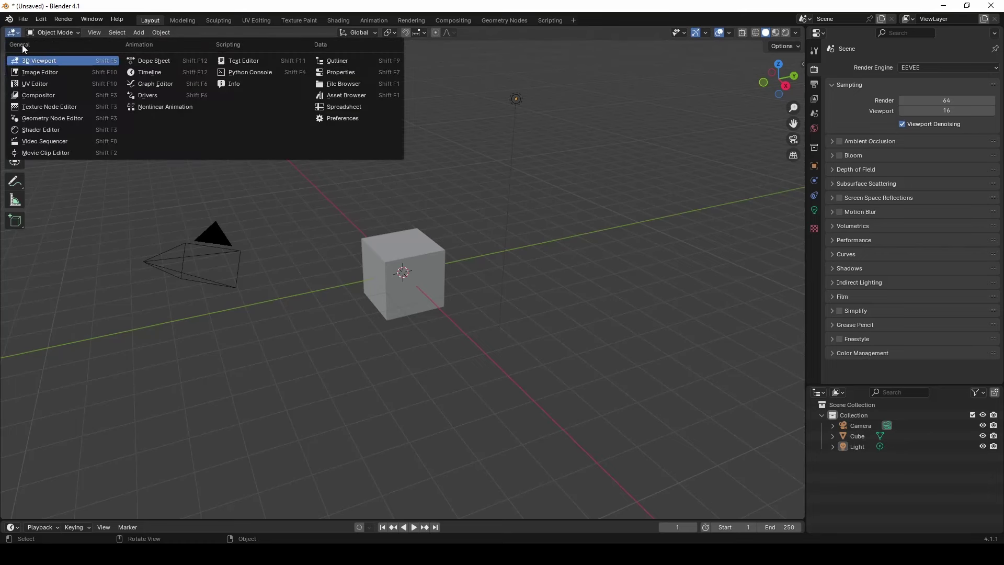
left_click(144, 72)
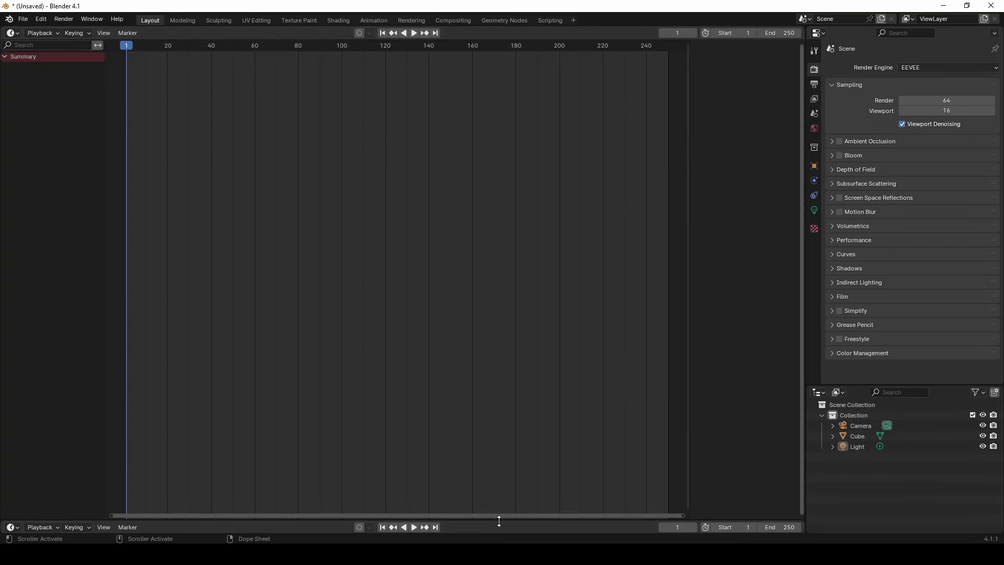
left_click_drag(500, 521, 462, 260)
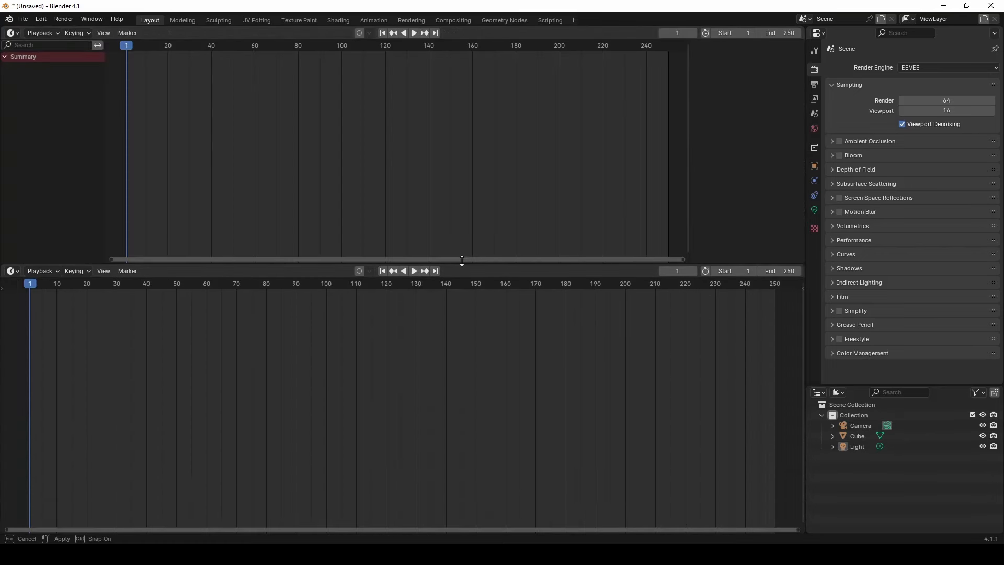
left_click(11, 267)
left_click(25, 296)
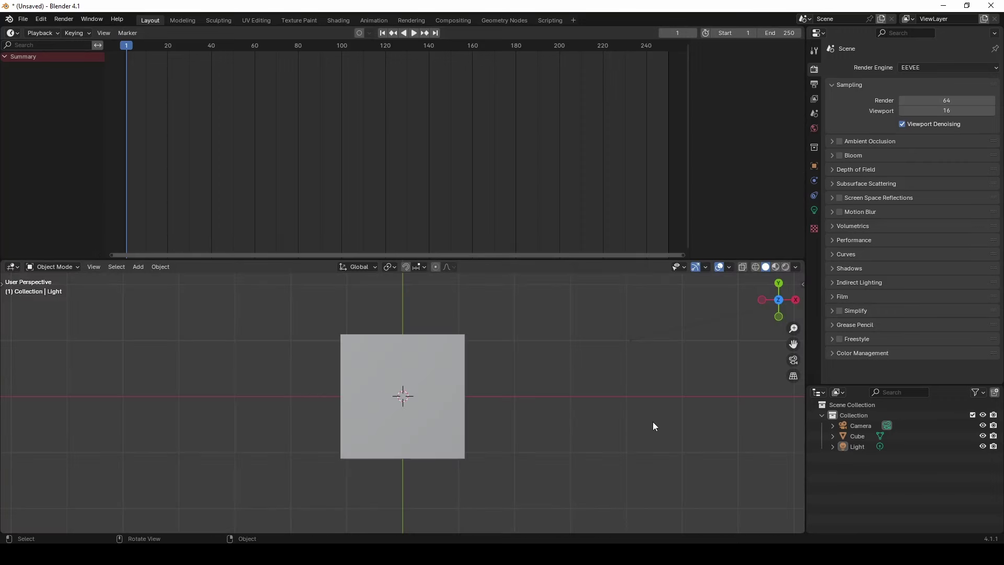
scroll(652, 421, "down", 5)
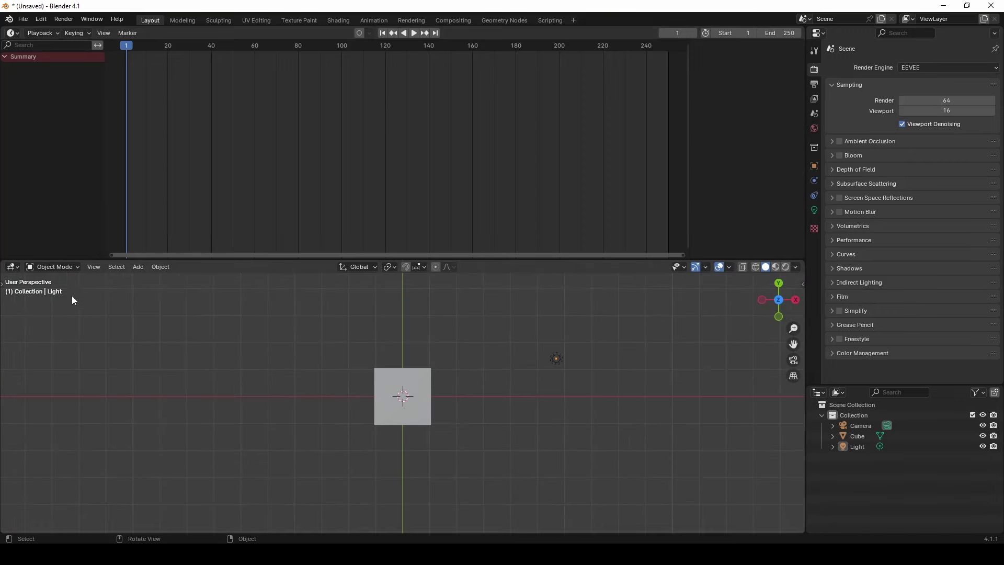
left_click(12, 268)
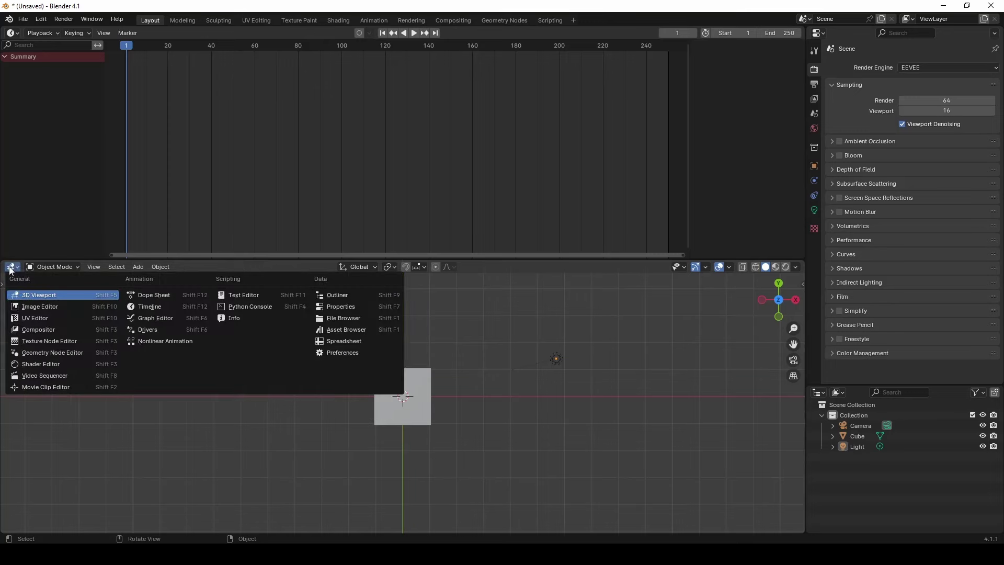
left_click(163, 306)
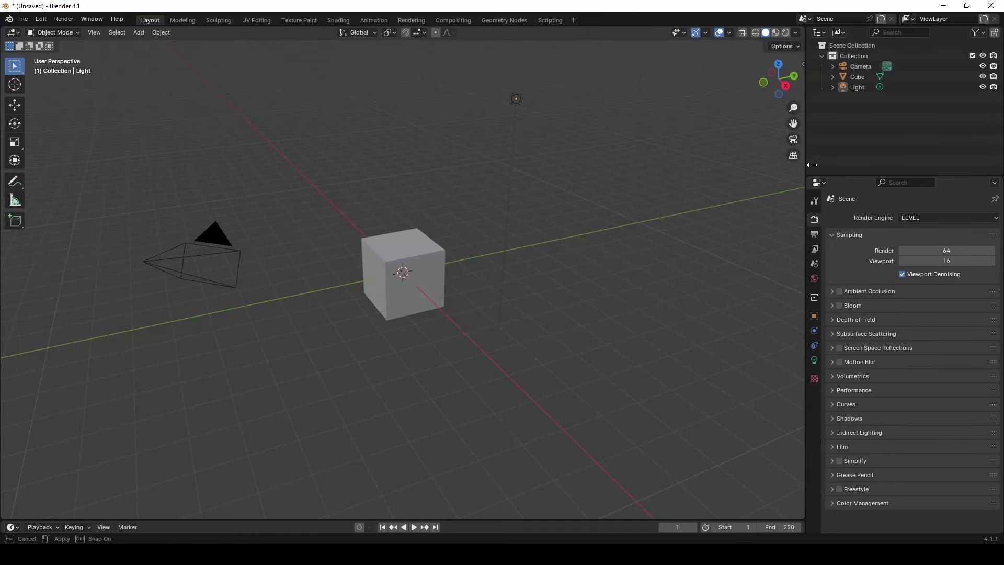
left_click_drag(807, 166, 821, 166)
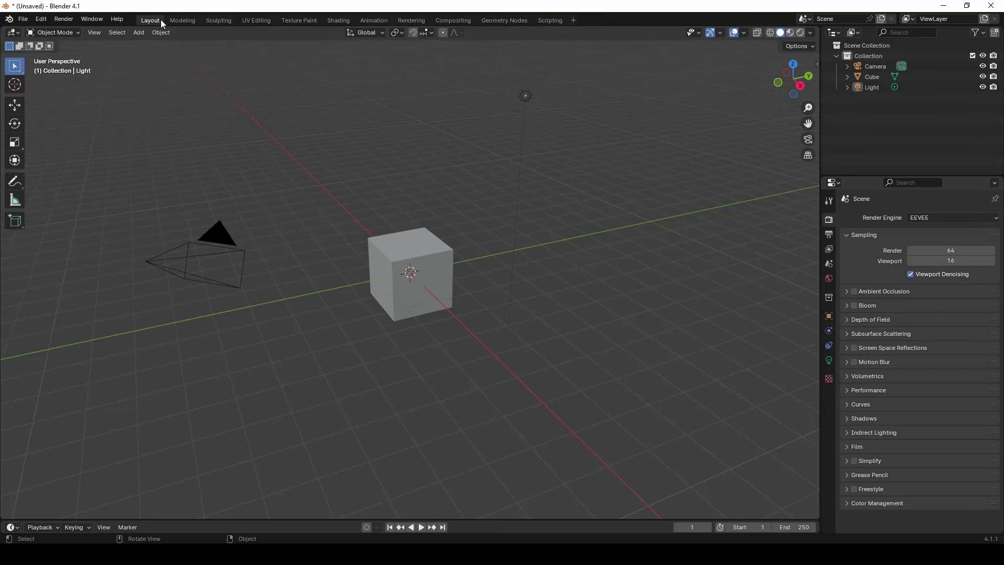
Browse each workspace tab in turn, from Modeling through Scripting
left_click(182, 20)
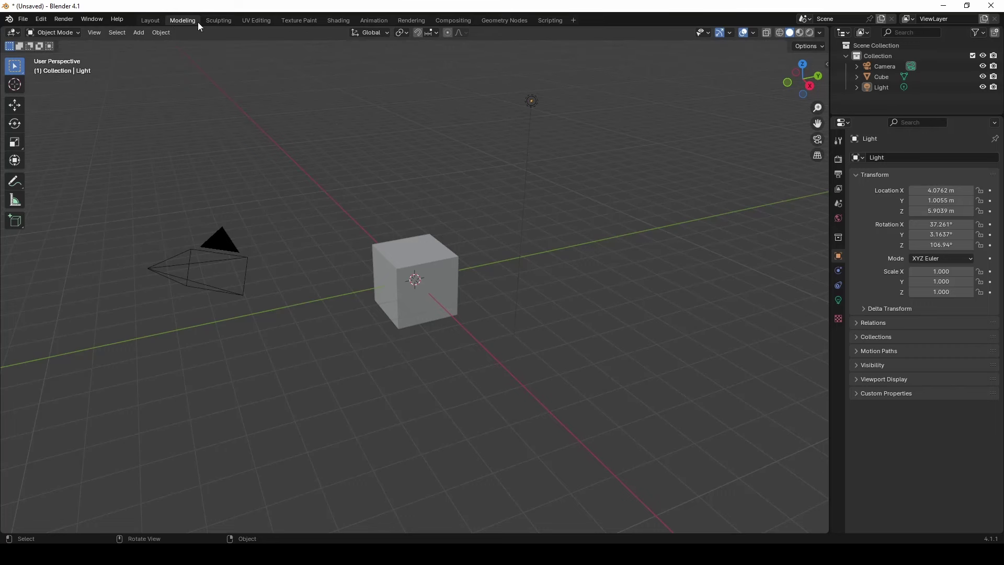
left_click(220, 23)
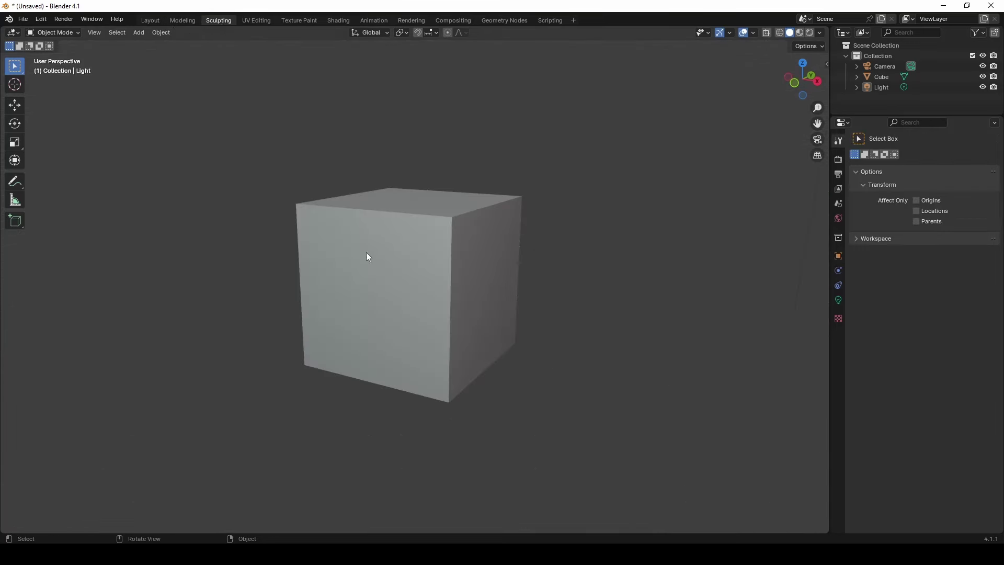
left_click(263, 23)
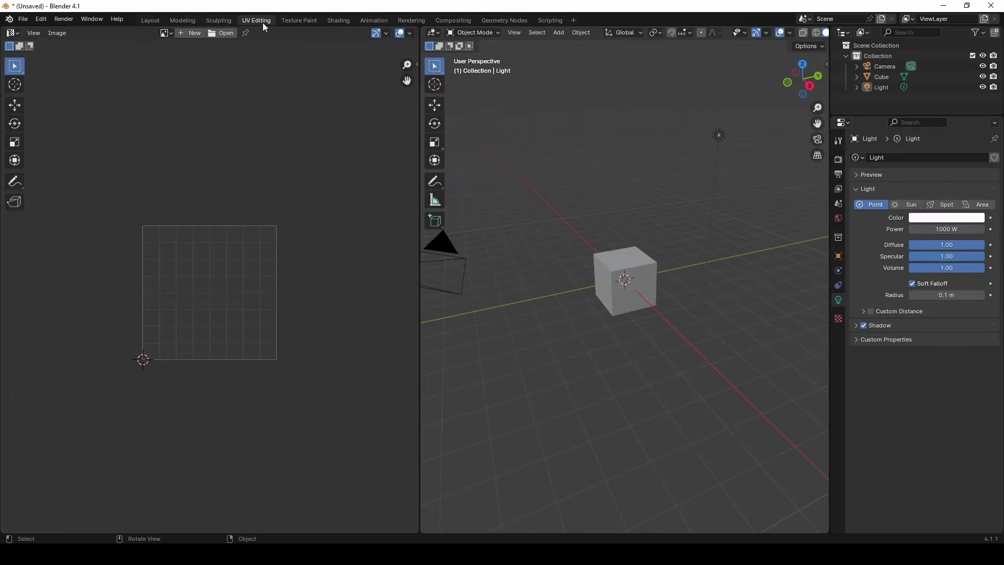
left_click(300, 20)
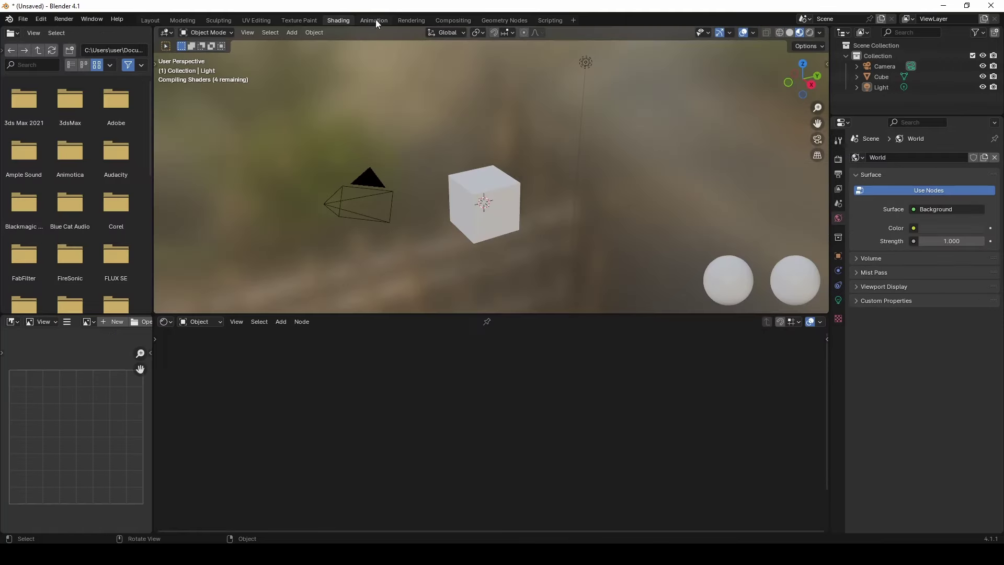
left_click(376, 20)
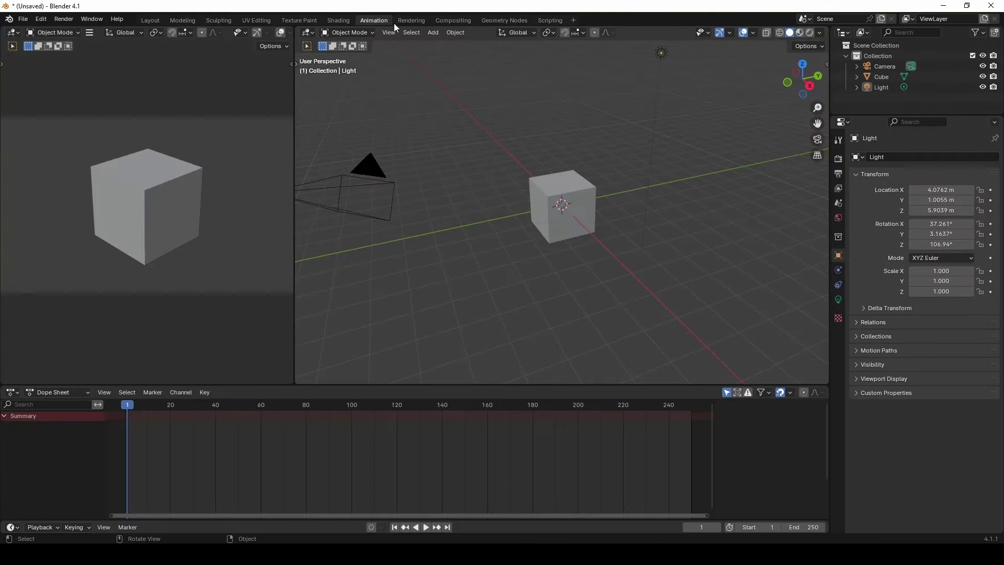
left_click(413, 21)
left_click(454, 24)
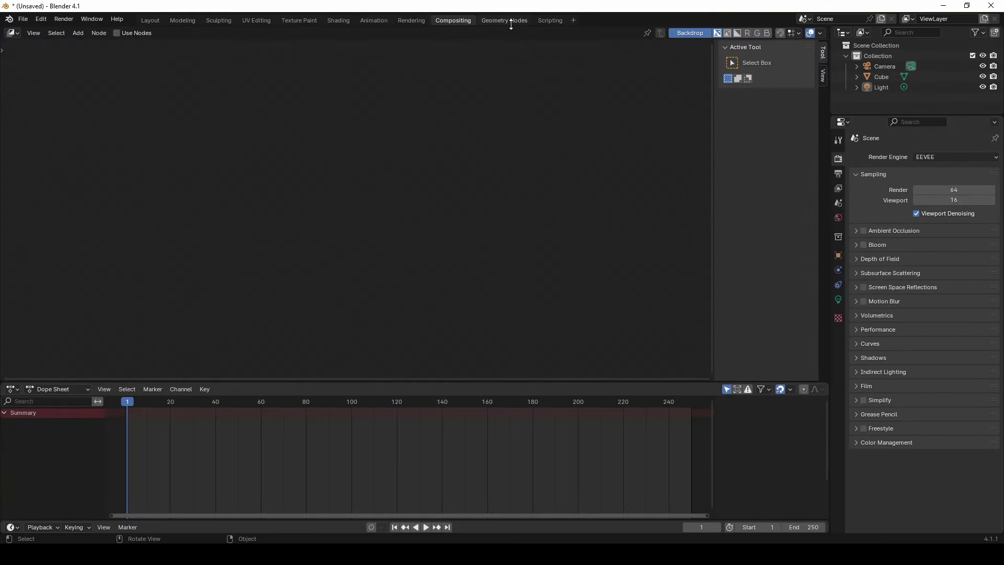
left_click(514, 23)
left_click(549, 23)
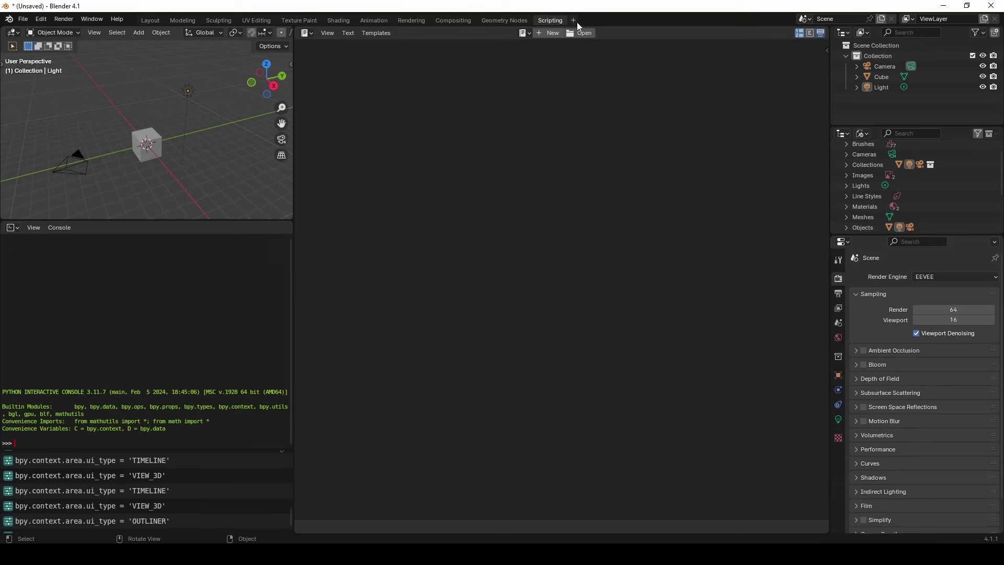
Add a 2D Animation workspace, then return to the Layout workspace
left_click(574, 21)
mouse_move(541, 49)
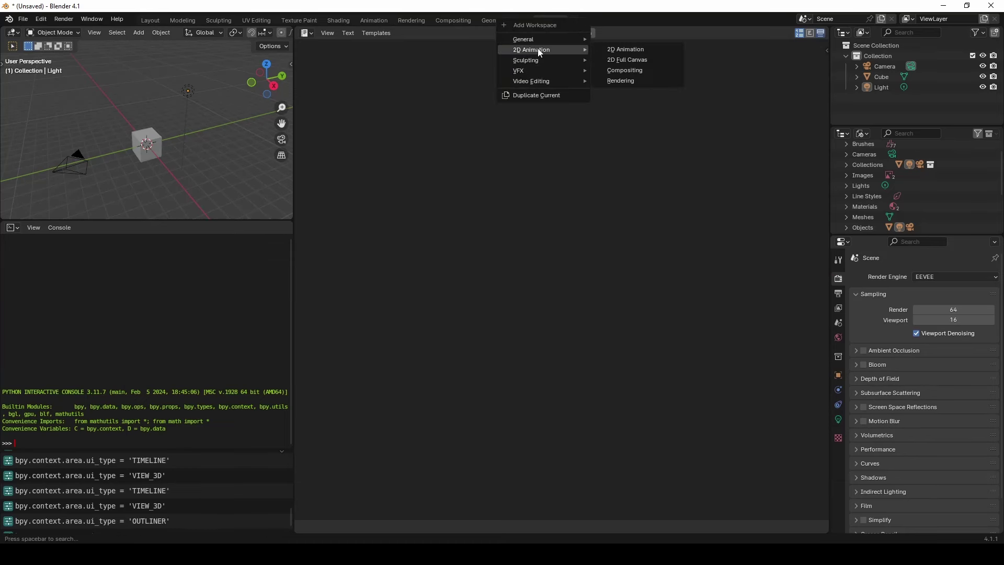
left_click(638, 51)
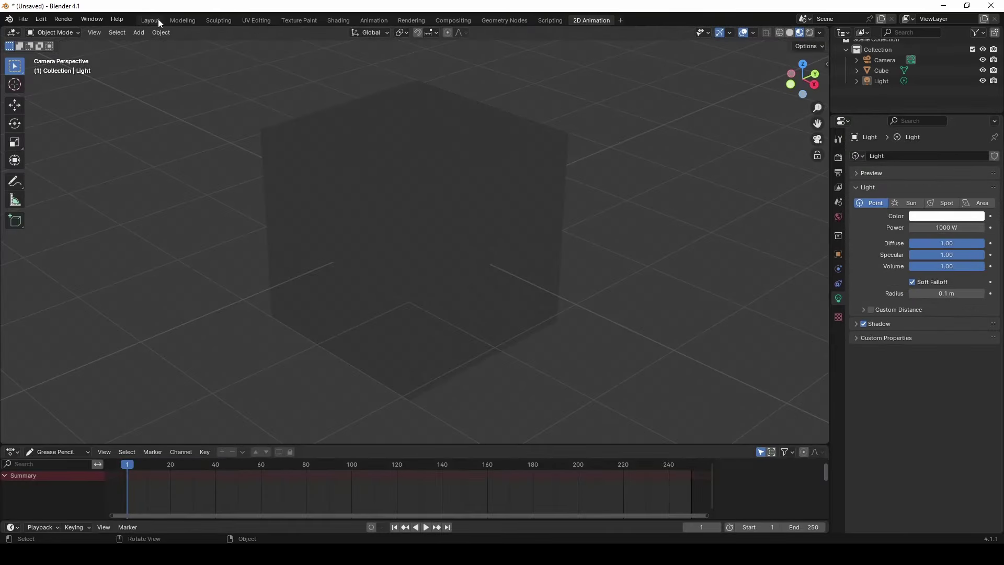
left_click(144, 20)
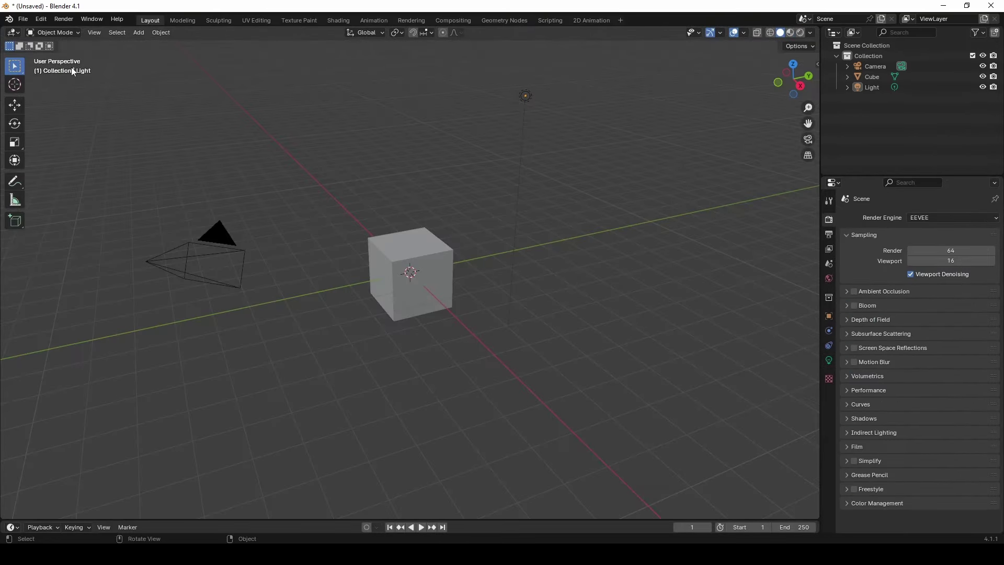
left_click(24, 24)
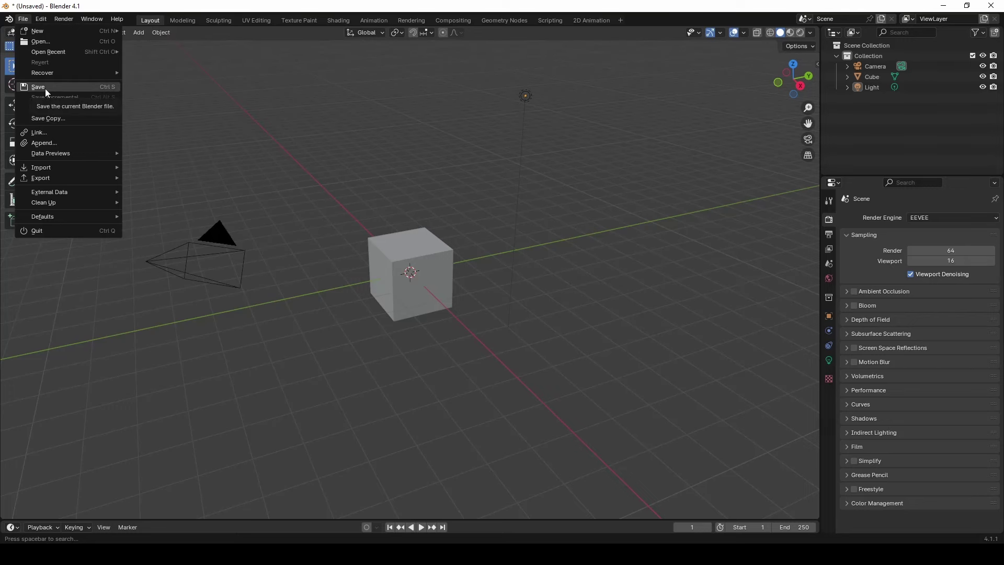
key("ctrl+s")
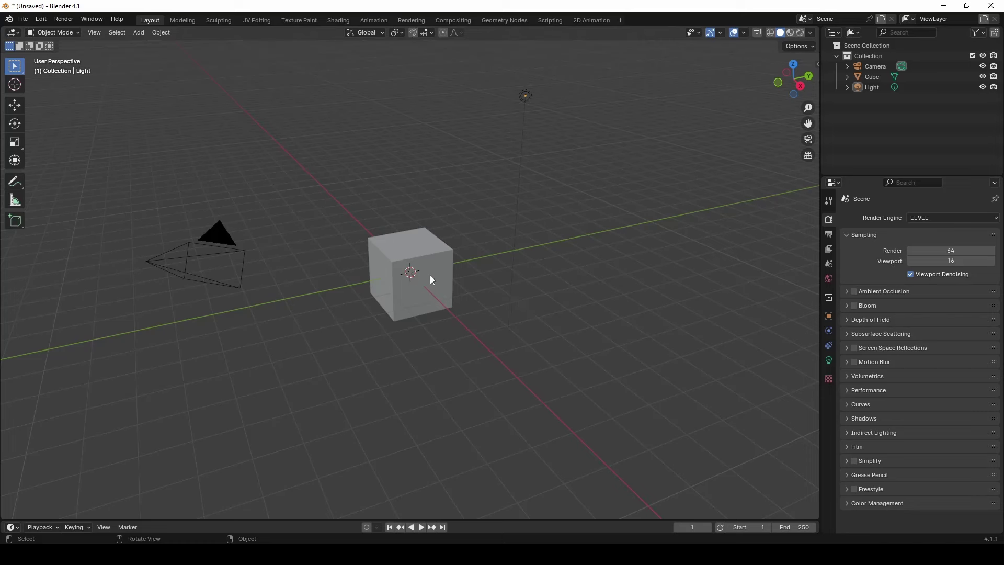
key("b")
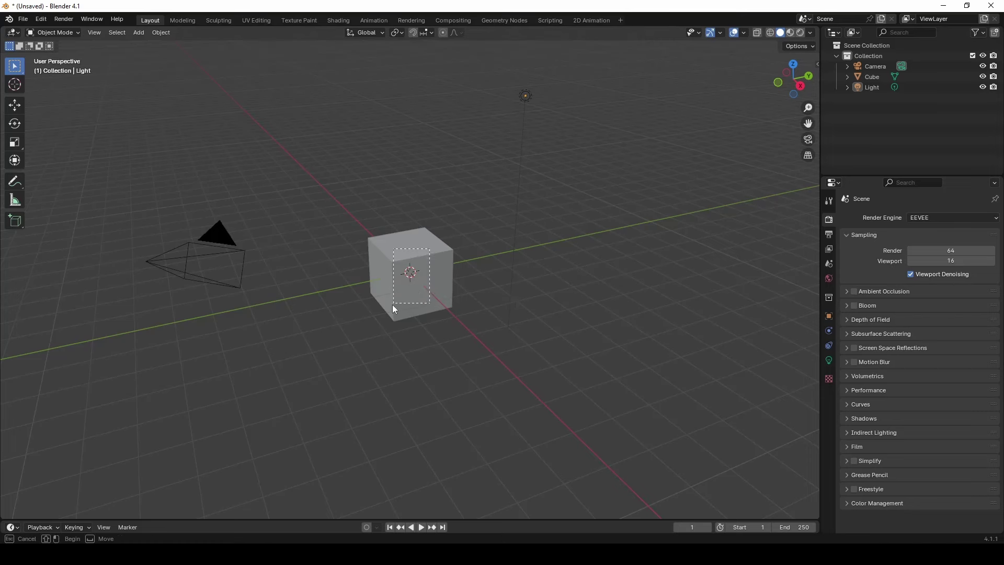
left_click_drag(393, 308, 315, 356)
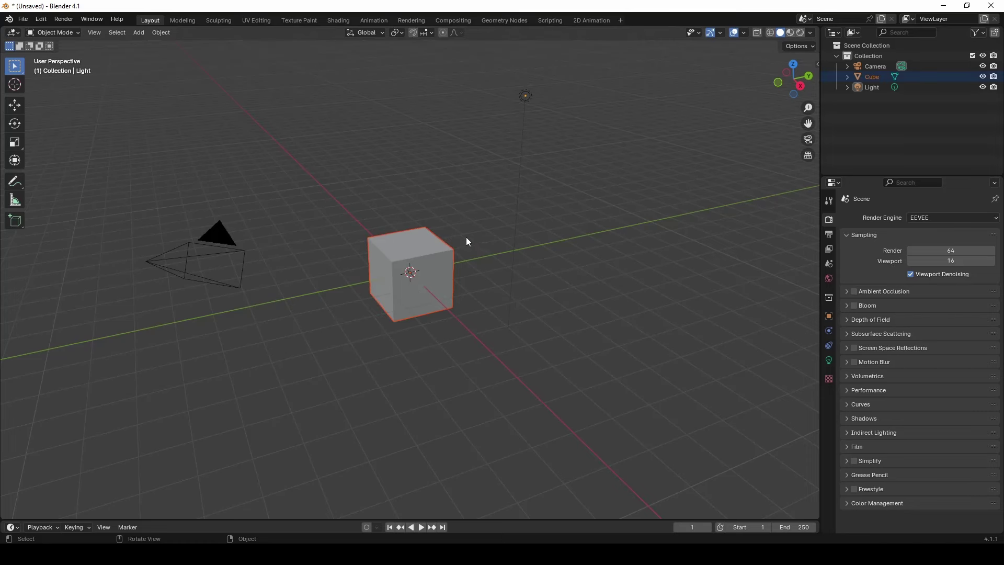
left_click(523, 107)
left_click_drag(581, 190, 478, 231)
mouse_move(652, 164)
left_mouse_down()
mouse_move(572, 348)
mouse_move(575, 307)
left_mouse_up()
right_click(601, 246)
Orbit with the navigation gizmo to look down on the cube with the camera in view
left_click_drag(799, 76, 366, 120)
mouse_move(366, 120)
middle_mouse_down()
mouse_move(526, 56)
mouse_move(545, 76)
mouse_move(502, 120)
middle_mouse_up()
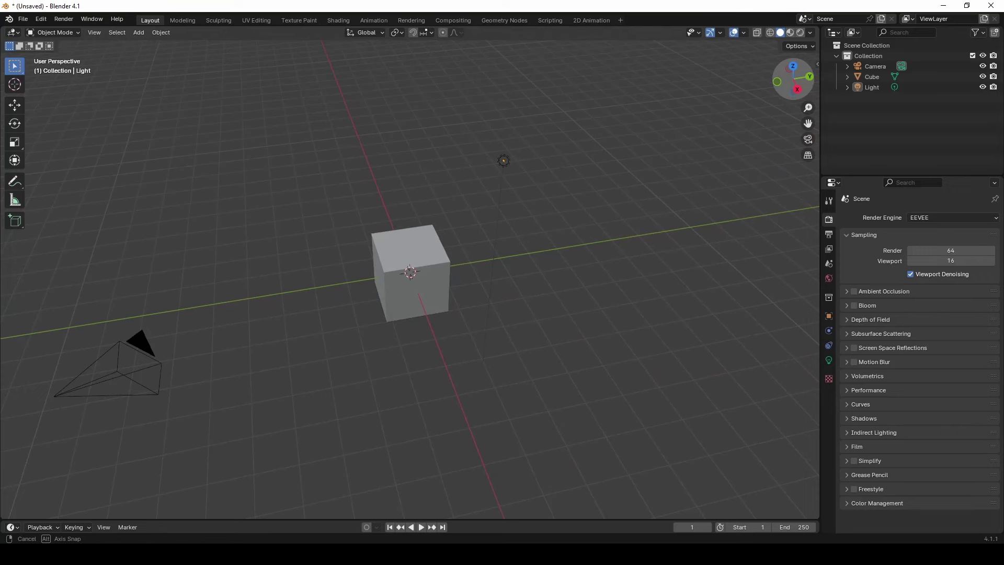
left_click_drag(793, 79, 785, 90)
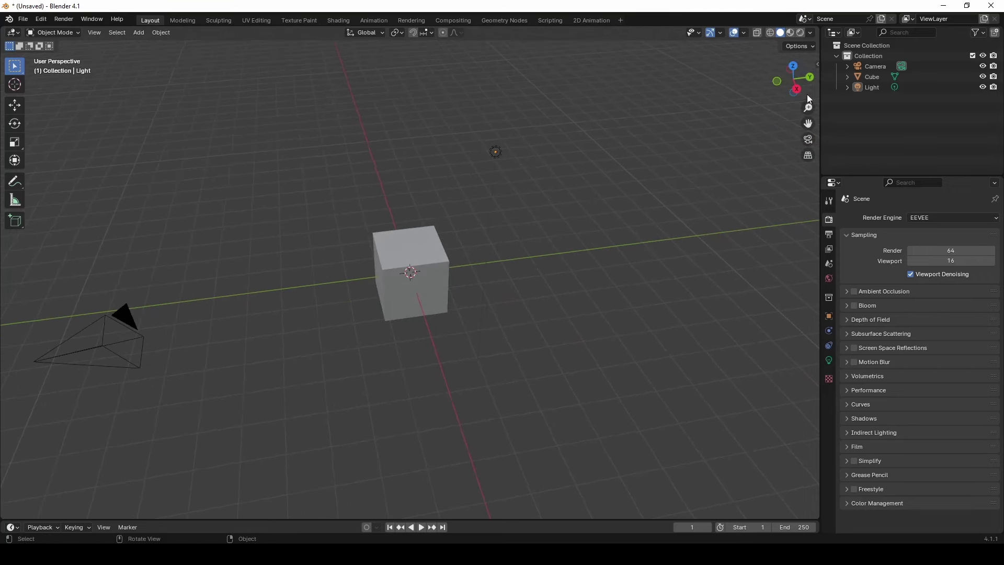
mouse_move(802, 86)
left_mouse_down()
mouse_move(800, 136)
mouse_move(798, 90)
left_mouse_up()
Snap through right, front, back, top and bottom views, ending in Front Orthographic
left_click(799, 90)
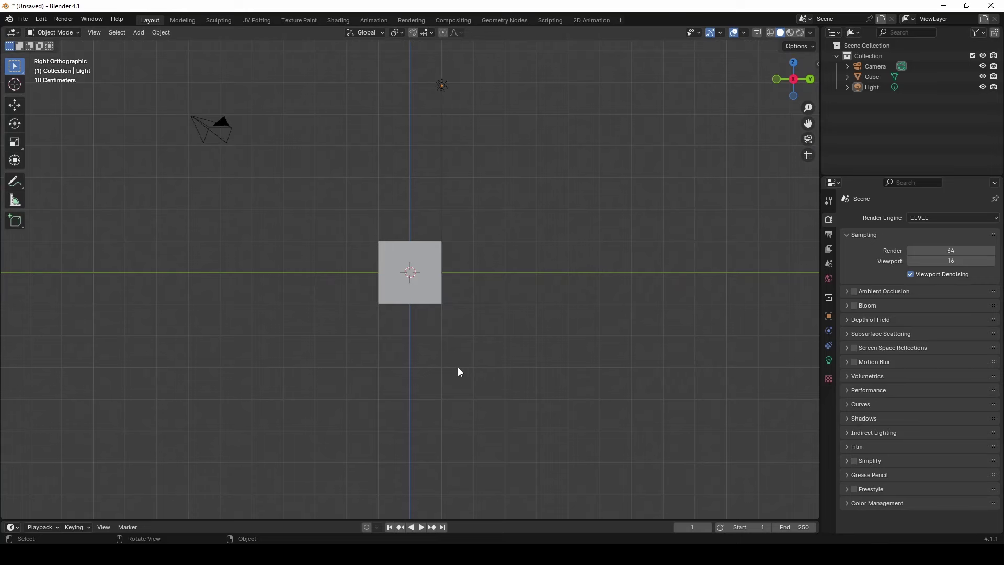
left_click(777, 79)
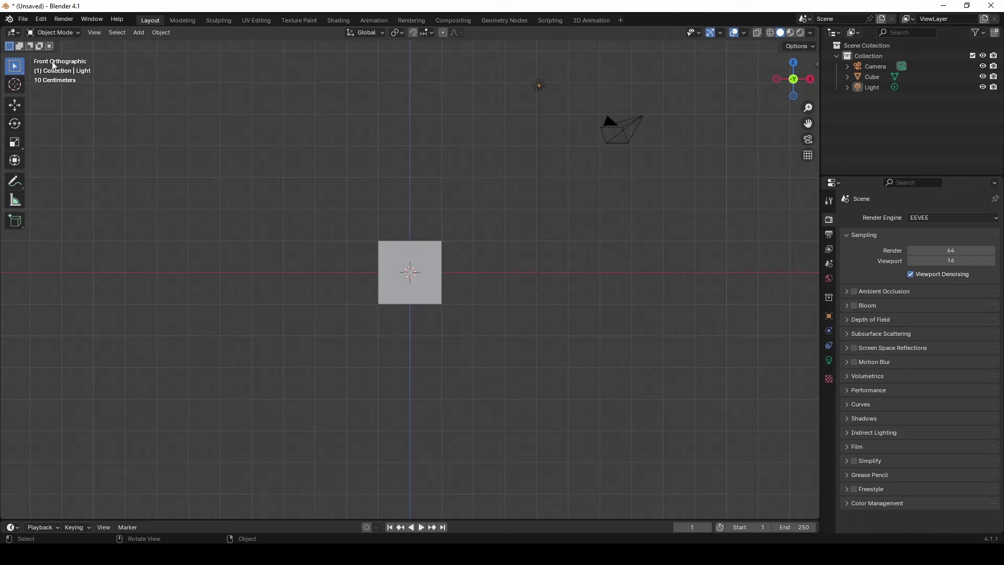
left_click(810, 79)
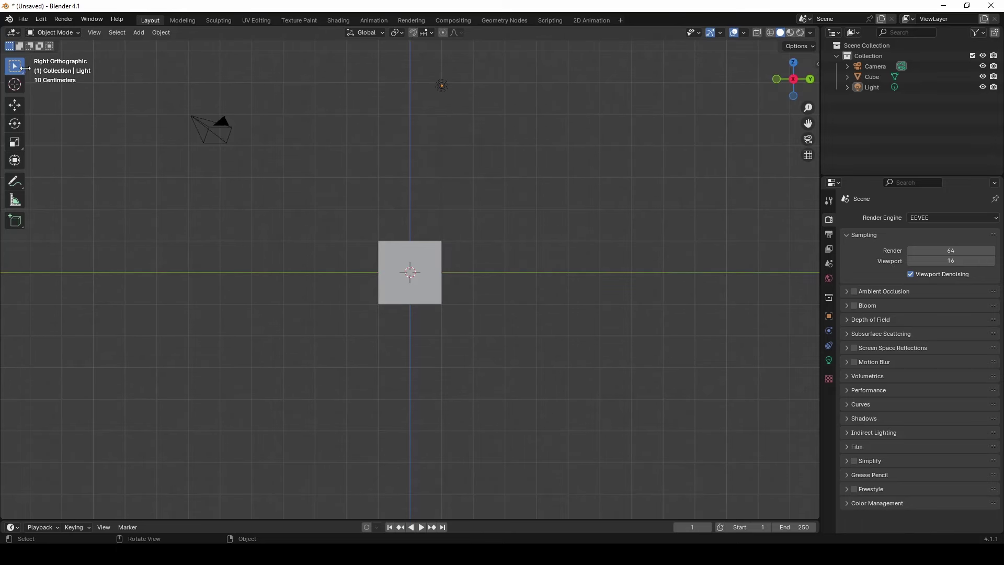
left_click(809, 79)
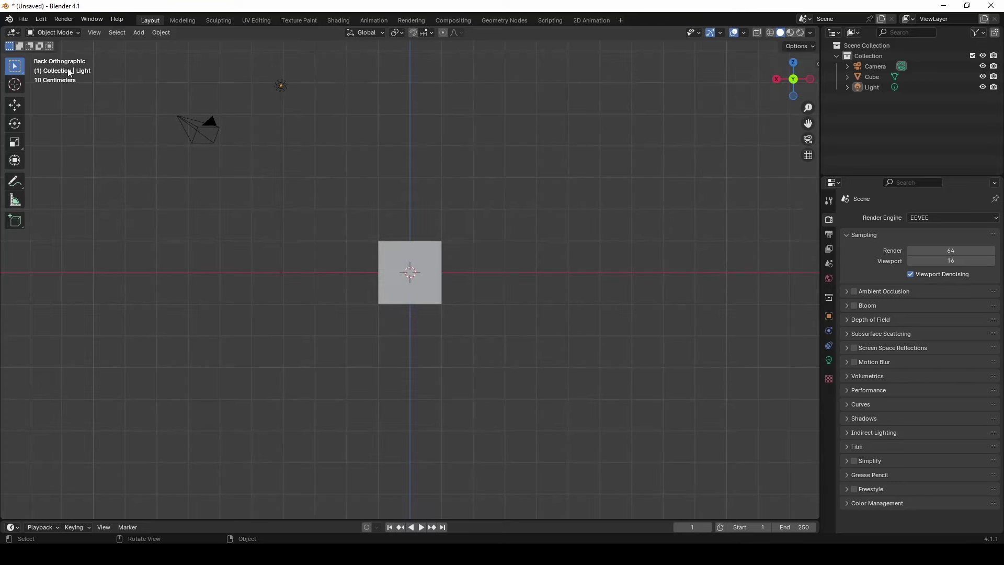
left_click(793, 63)
left_click(794, 97)
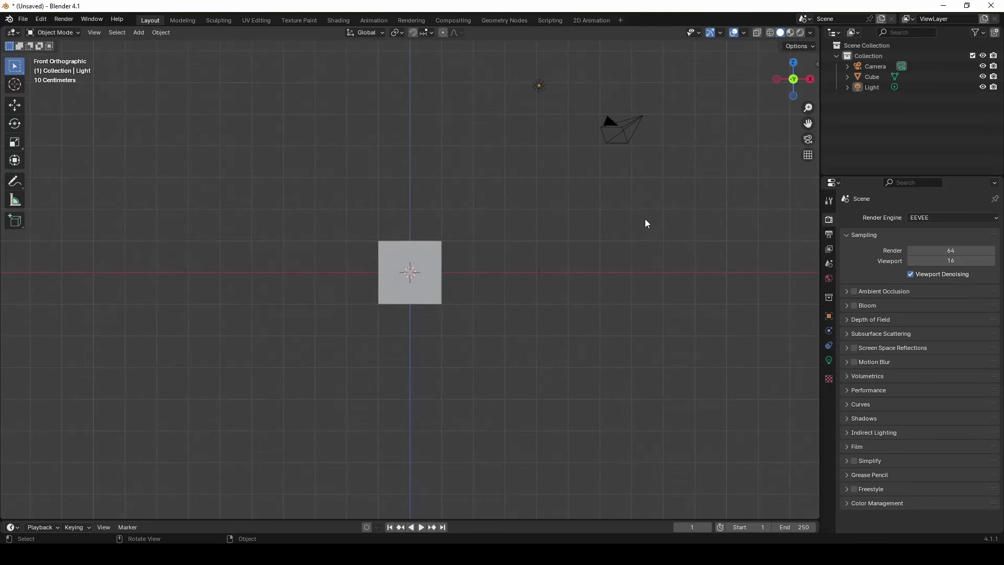
left_click(794, 97)
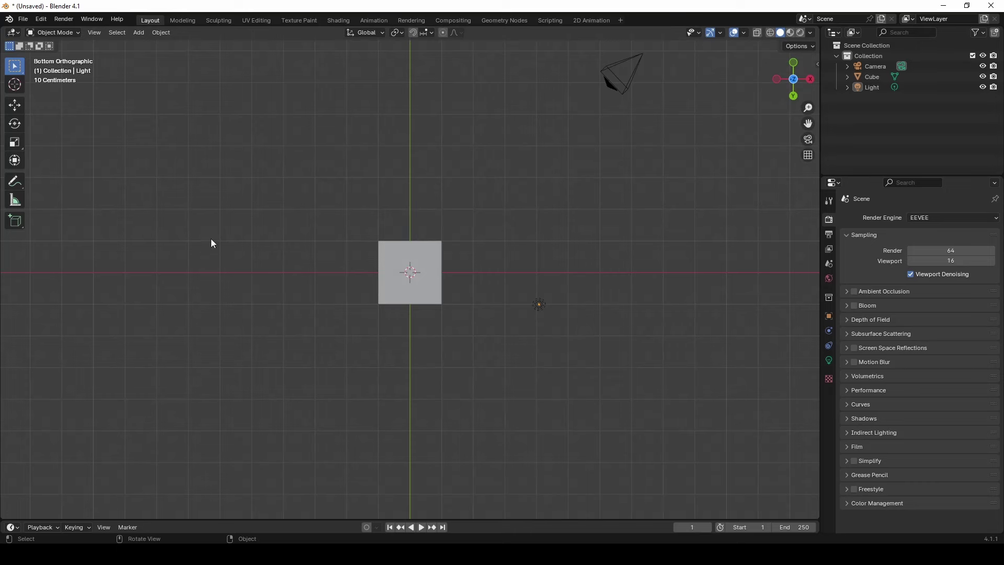
left_click(792, 63)
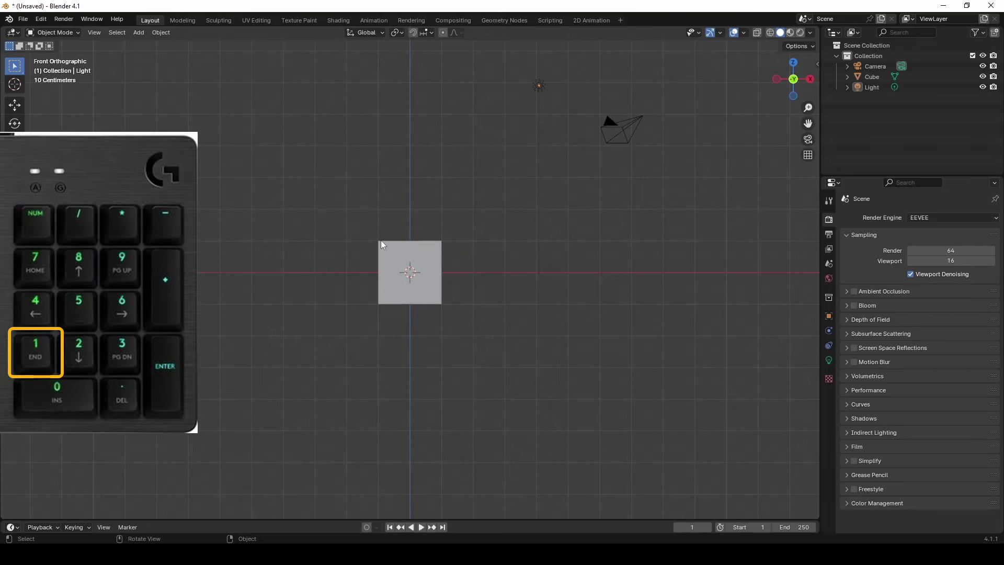
Cycle Numpad 3, 7, 9 and 1 views, then orbit into User Perspective
key("KP_3")
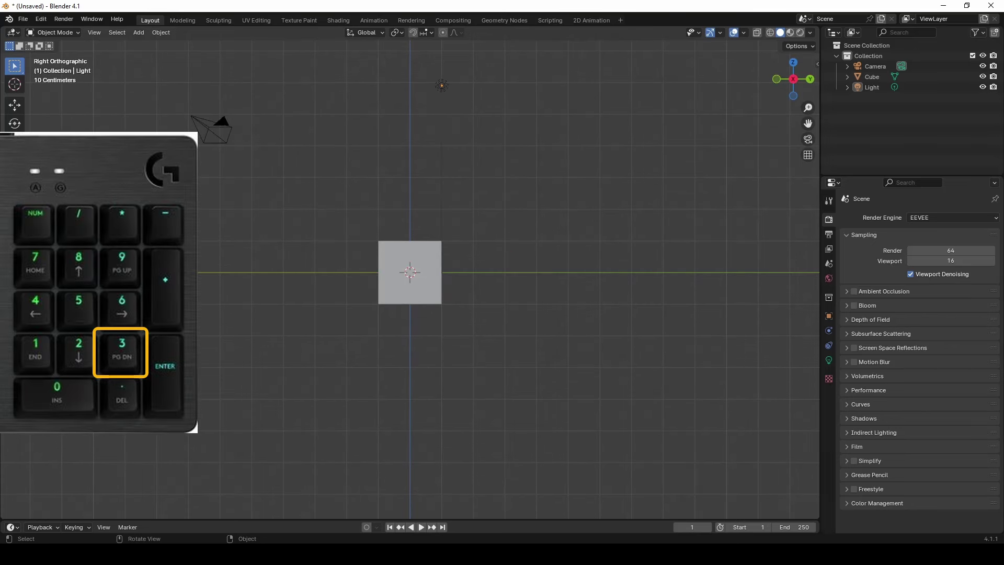
key("KP_7")
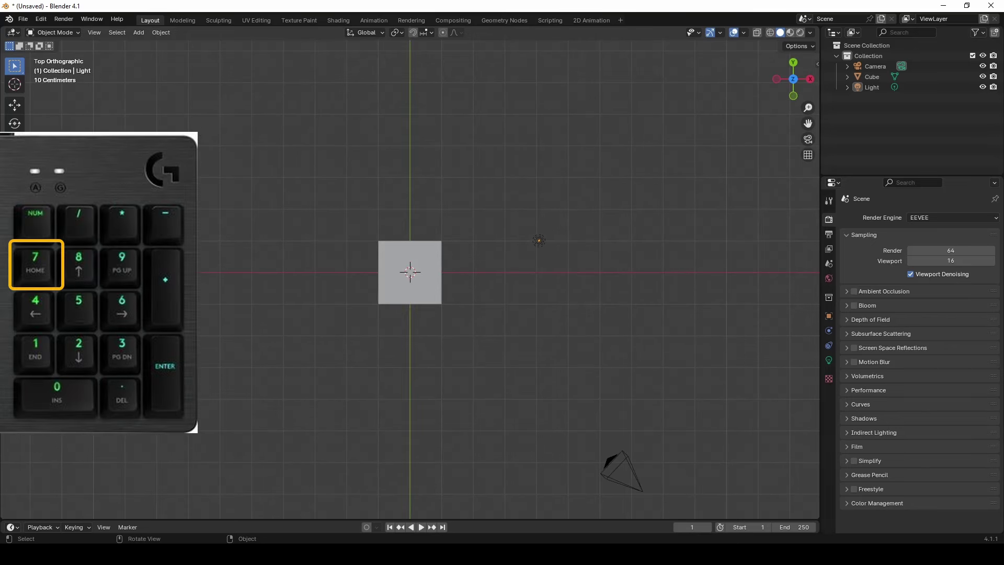
key("KP_9")
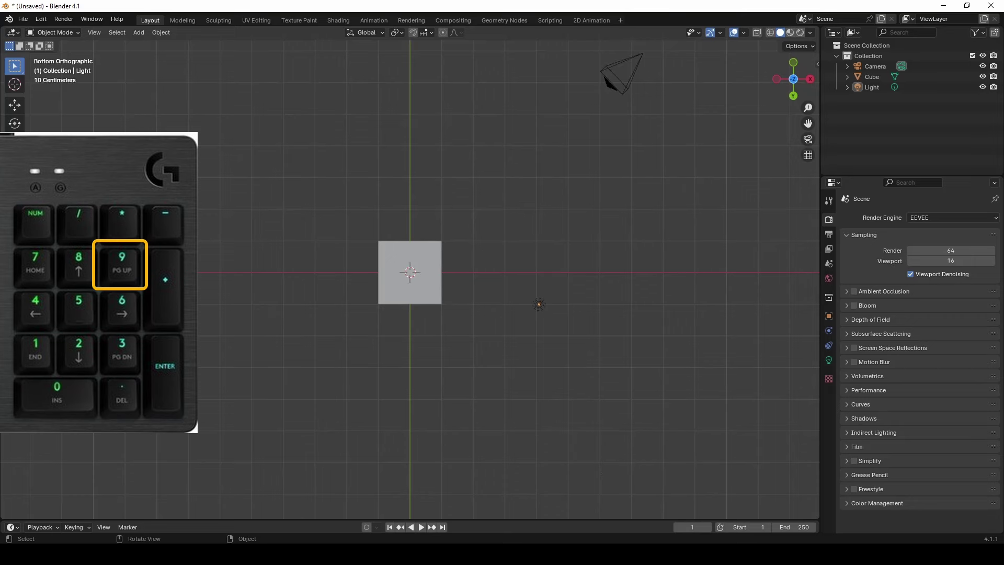
key("KP_1")
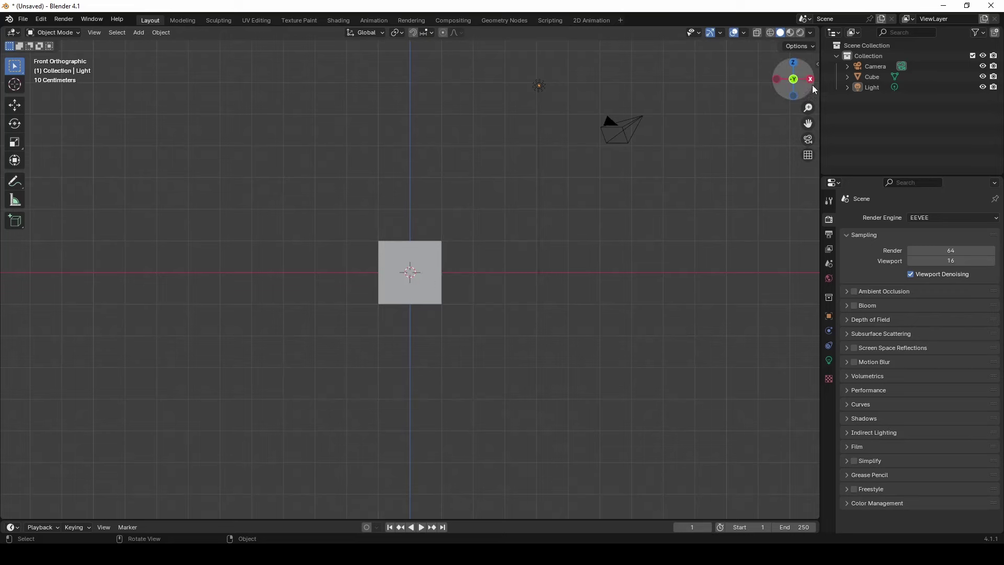
mouse_move(806, 85)
left_mouse_down()
mouse_move(782, 81)
mouse_move(600, 256)
left_mouse_up()
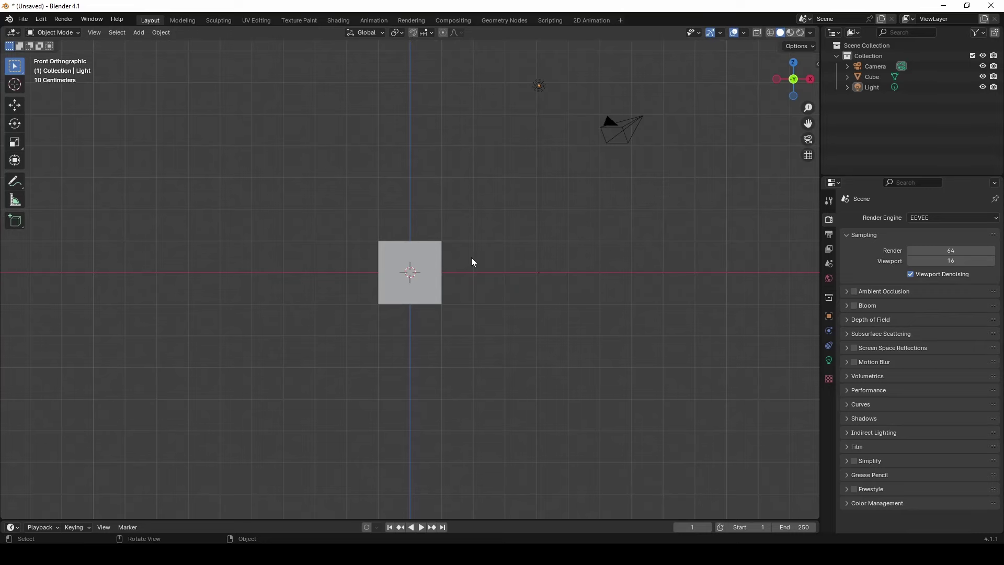
Scroll-zoom the front view in and out, ending with the cube several times larger
scroll(472, 257, "up", 1)
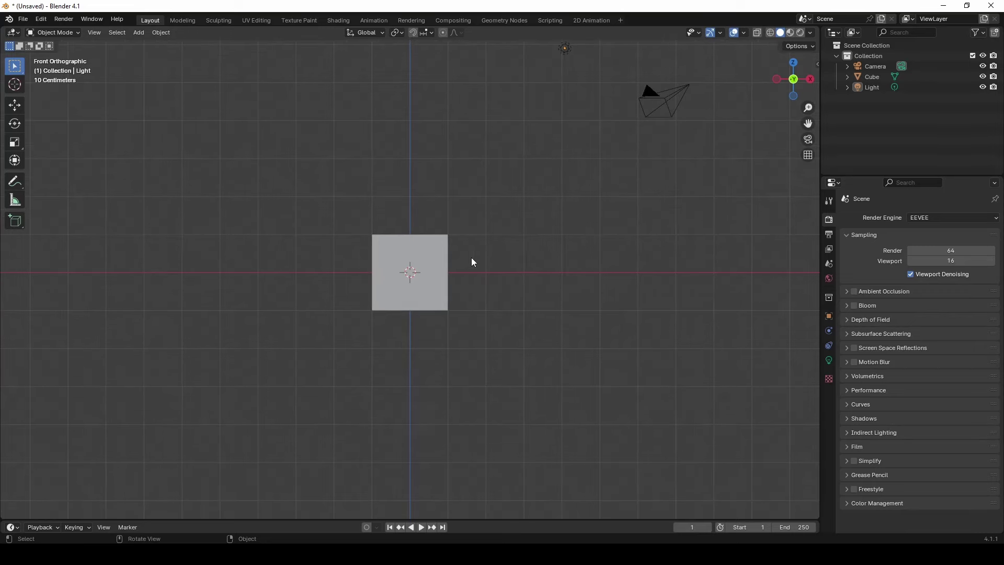
scroll(472, 257, "up", 1)
scroll(471, 257, "up", 5)
scroll(472, 258, "up", 2)
scroll(472, 257, "down", 5)
scroll(471, 257, "up", 1)
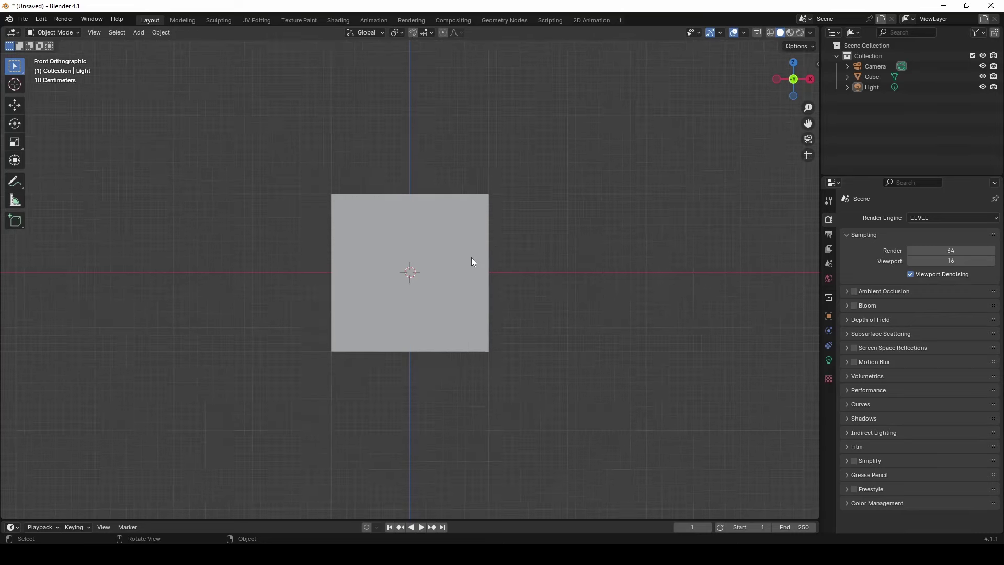
scroll(472, 258, "up", 3)
scroll(472, 258, "down", 4)
scroll(472, 258, "down", 1)
scroll(471, 257, "up", 2)
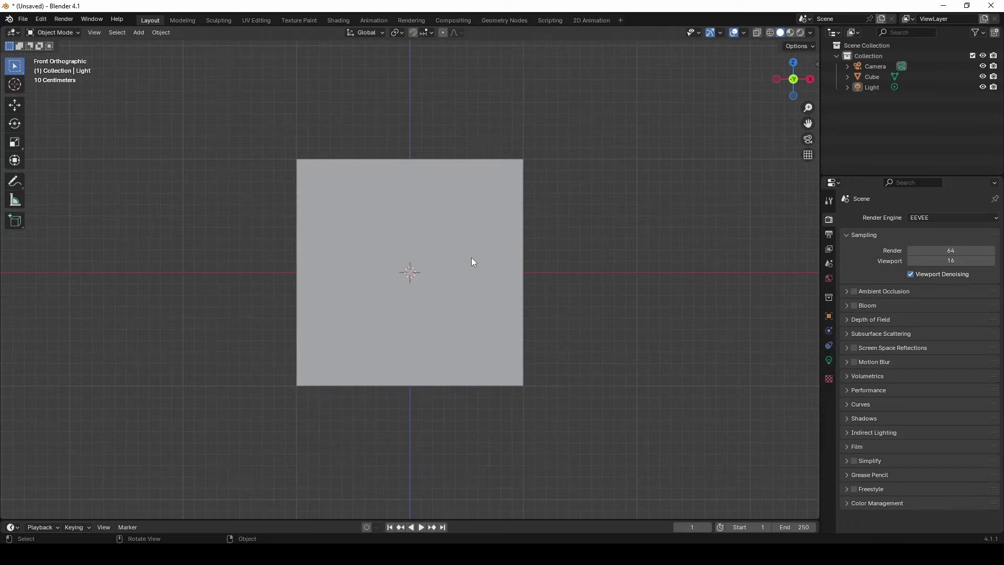
scroll(471, 261, "up", 1)
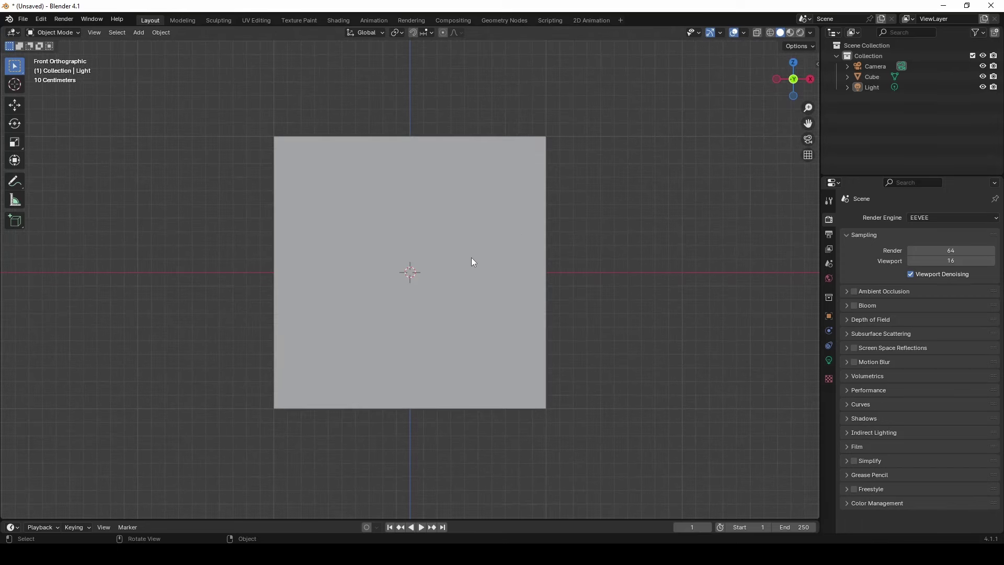
scroll(471, 261, "down", 1)
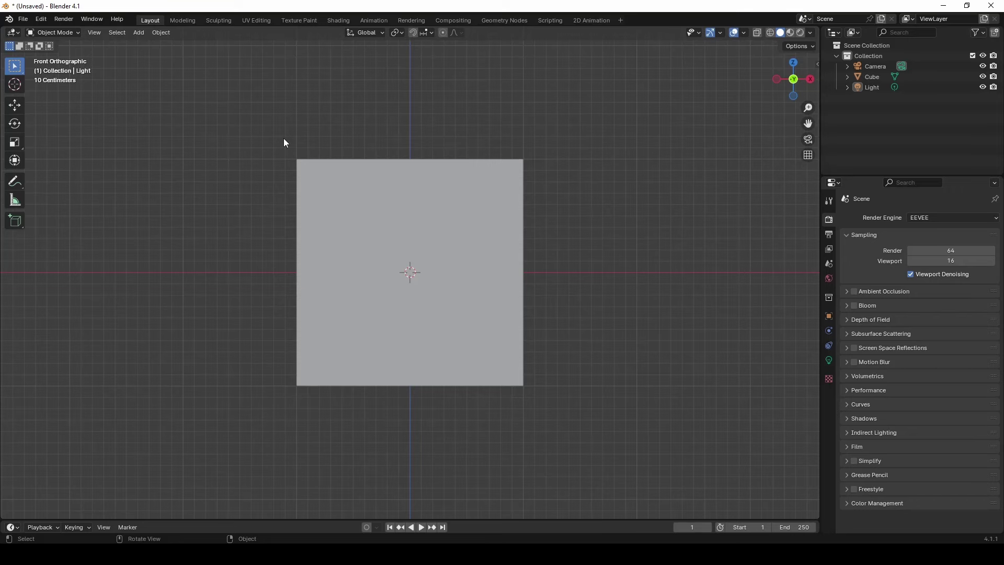
scroll(283, 138, "up", 1)
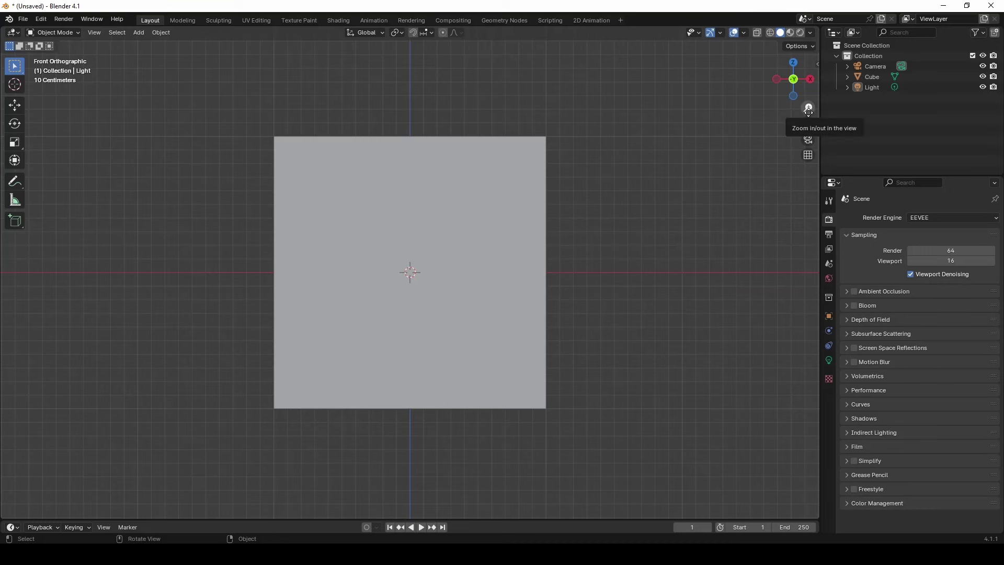
Zoom and orbit with the gizmo icons into a distant perspective, cube near the left edge
left_click_drag(808, 108, 809, 116)
left_click_drag(793, 80, 815, 87)
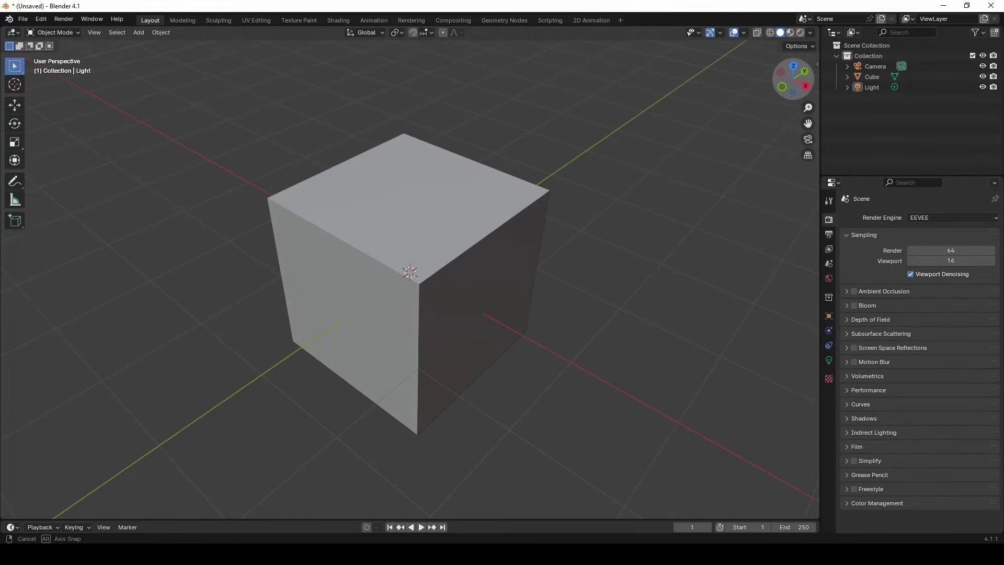
mouse_move(606, 79)
middle_mouse_down("ctrl")
mouse_move(533, 157)
mouse_move(622, 66)
mouse_move(556, 139)
mouse_move(575, 104)
mouse_move(628, 73)
middle_mouse_up("ctrl")
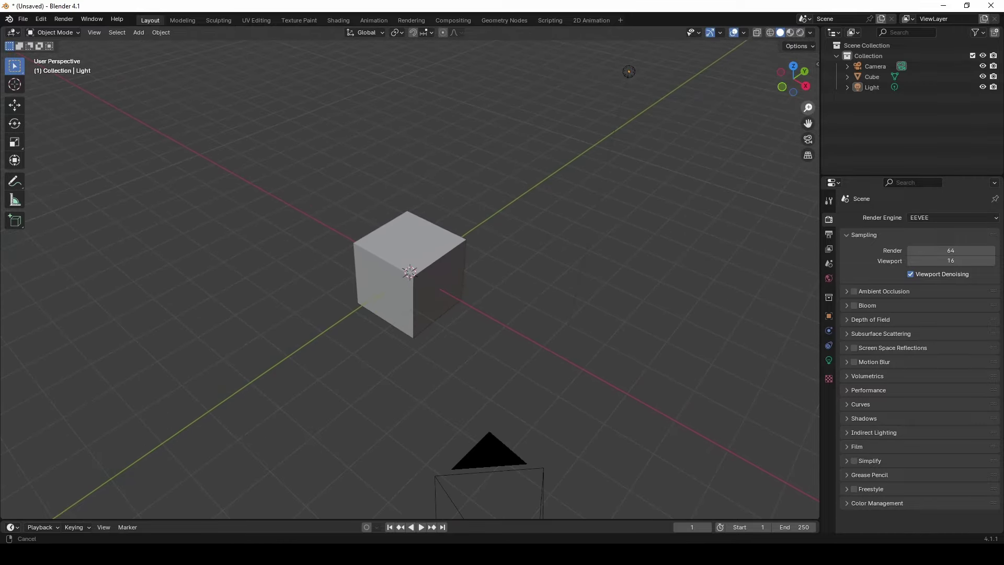
left_click(779, 90)
left_click_drag(774, 93, 255, 306)
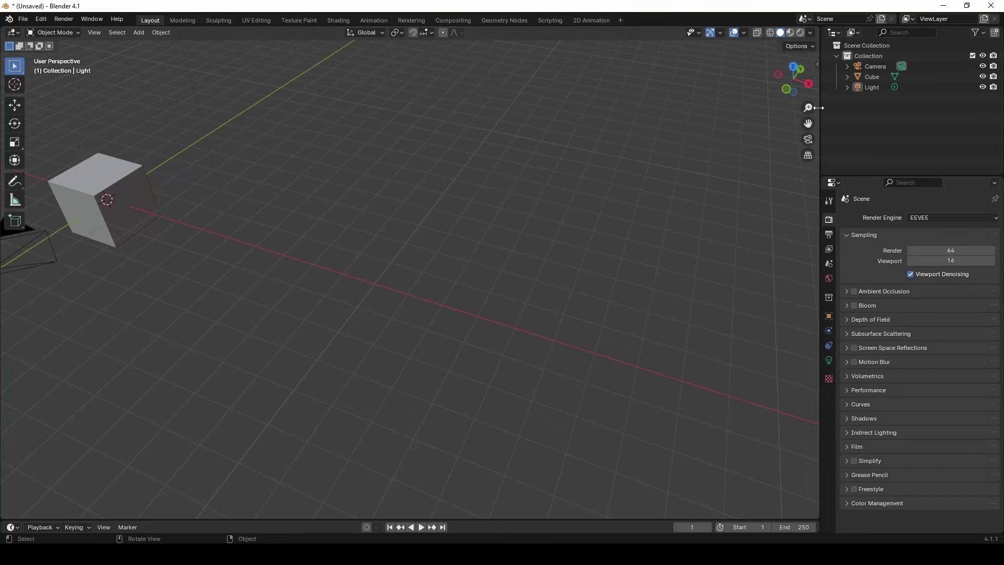
mouse_move(808, 107)
left_mouse_down()
mouse_move(808, 131)
mouse_move(795, 79)
mouse_move(48, 271)
left_mouse_up()
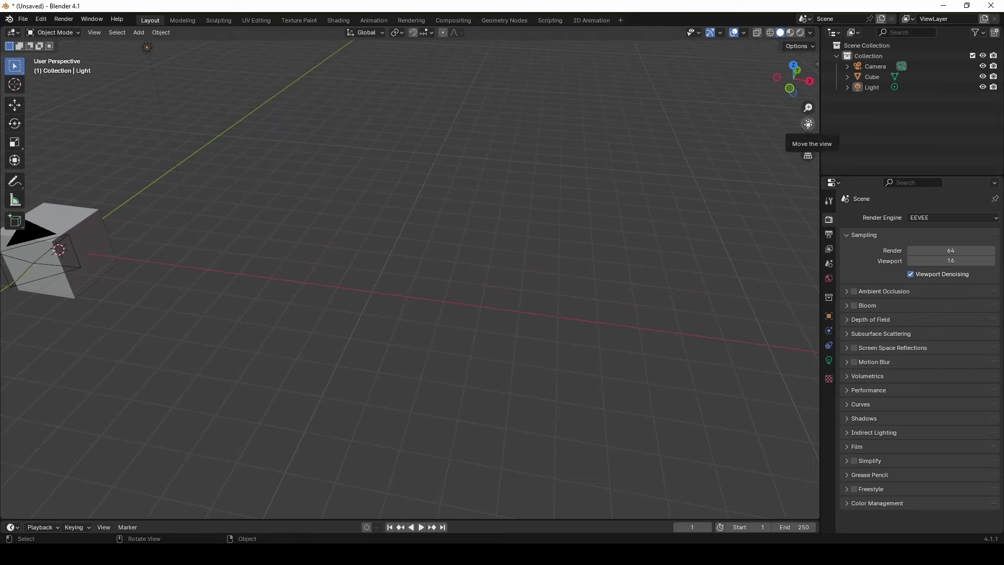
Pan with the hand icon to centre the cube, camera to its right, then fine-tune zoom and orbit
left_click_drag(808, 124, 993, 73)
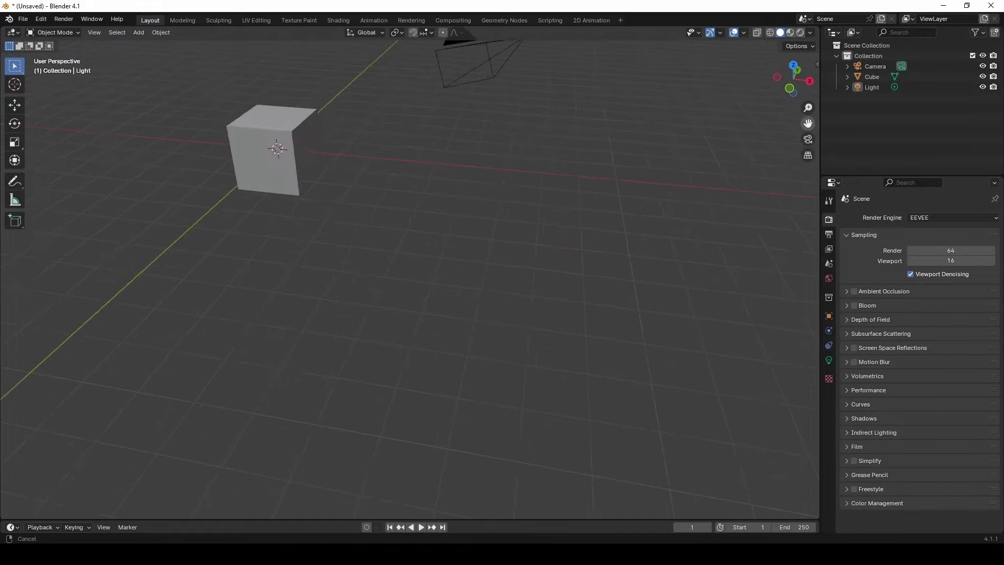
left_click_drag(808, 124, 723, 155)
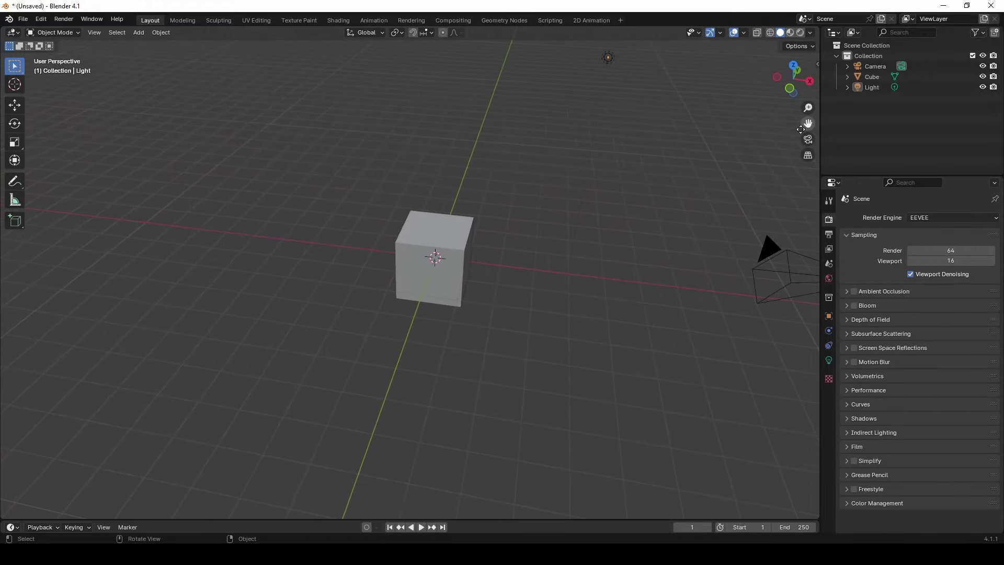
left_click_drag(808, 123, 676, 98)
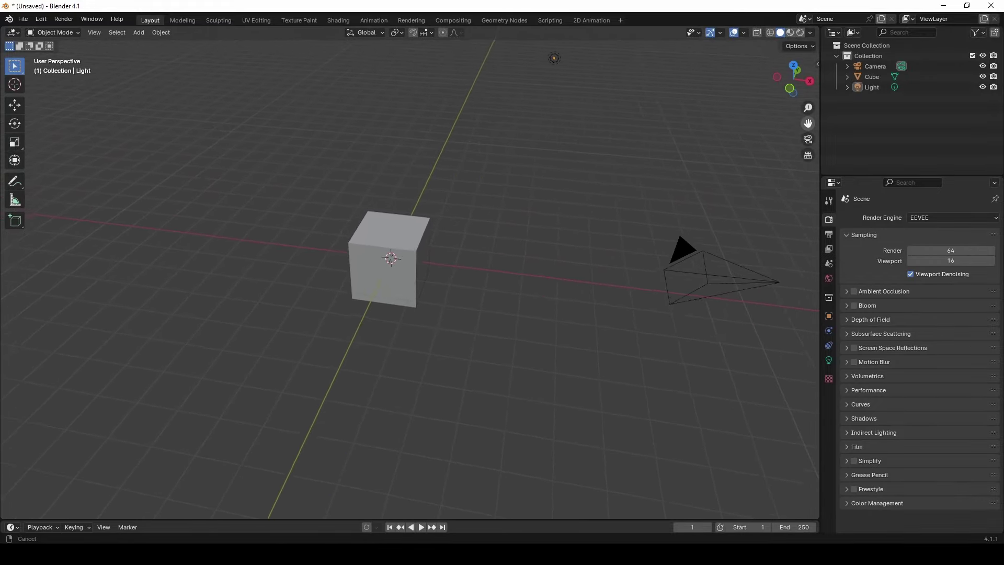
left_click_drag(808, 124, 876, 178)
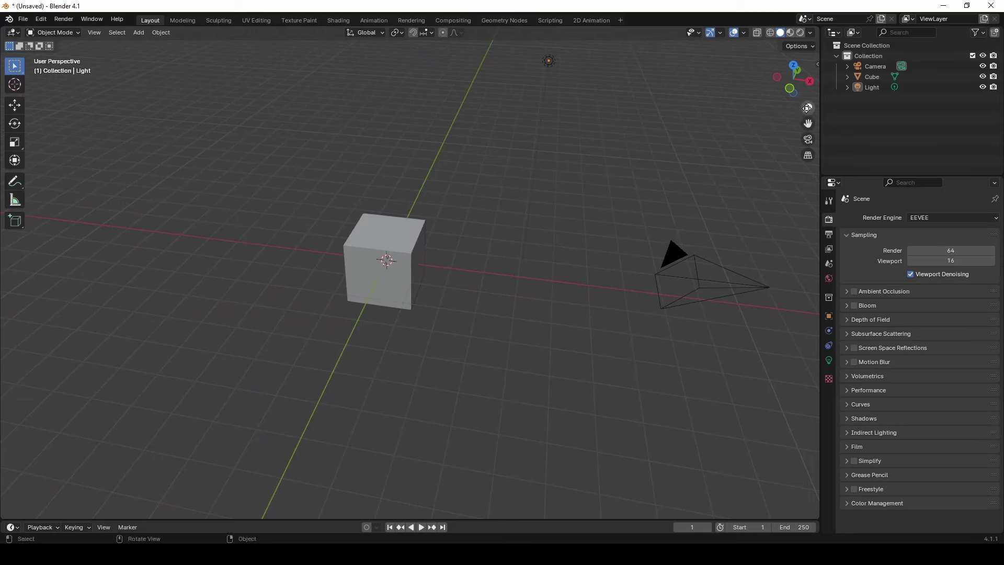
left_click_drag(808, 107, 807, 136)
mouse_move(793, 78)
left_mouse_down()
mouse_move(774, 89)
mouse_move(796, 76)
left_mouse_up()
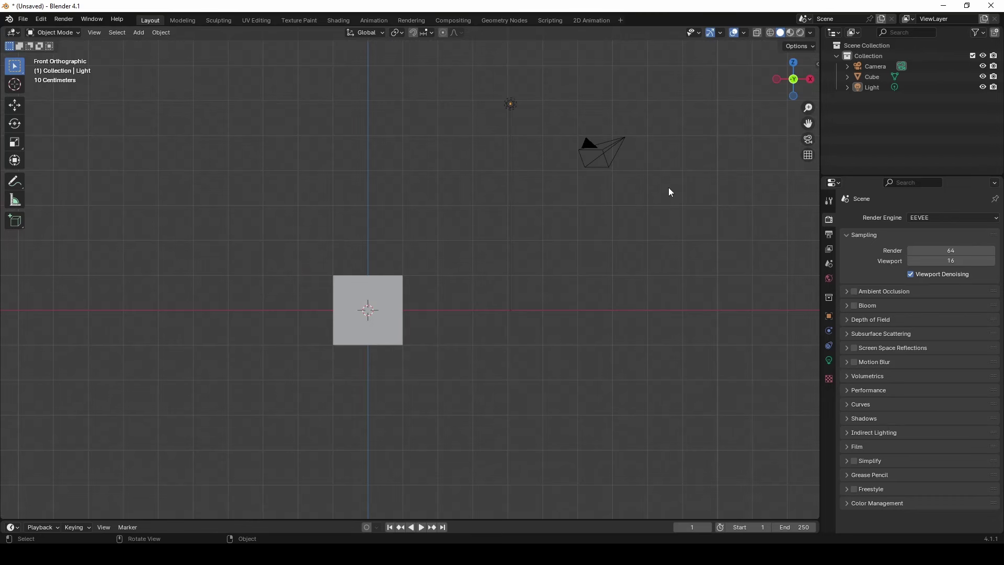
Snap to Front Orthographic and zoom in and out on the cube
left_click_drag(793, 78, 788, 93)
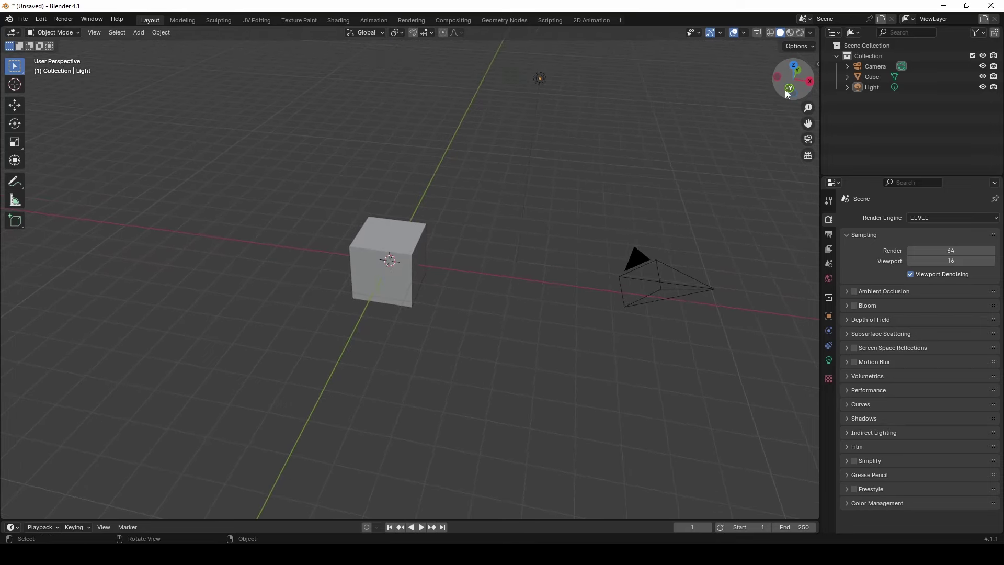
left_click(788, 93)
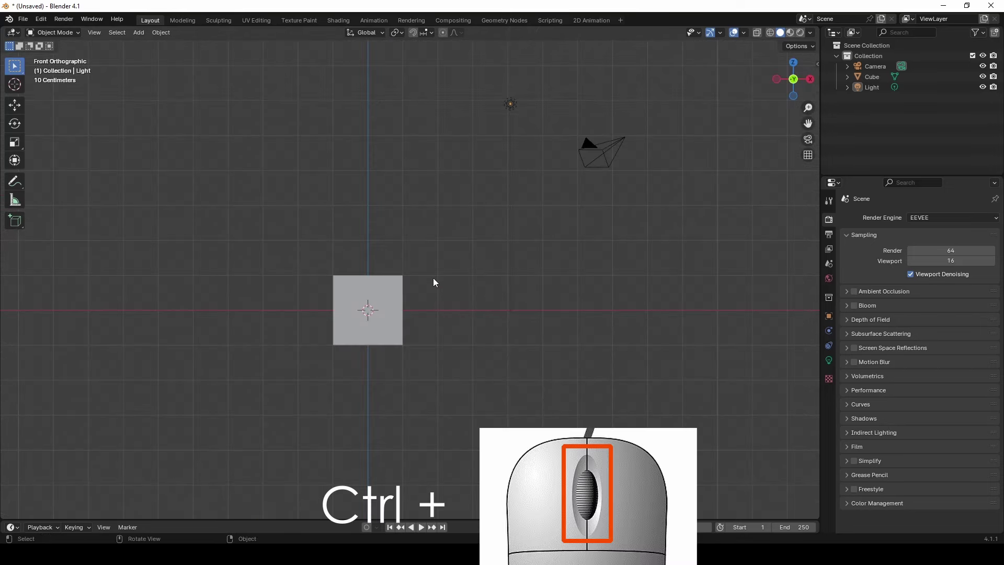
mouse_move(431, 283)
middle_mouse_down("ctrl")
mouse_move(479, 255)
mouse_move(516, 196)
mouse_move(472, 281)
middle_mouse_up("ctrl")
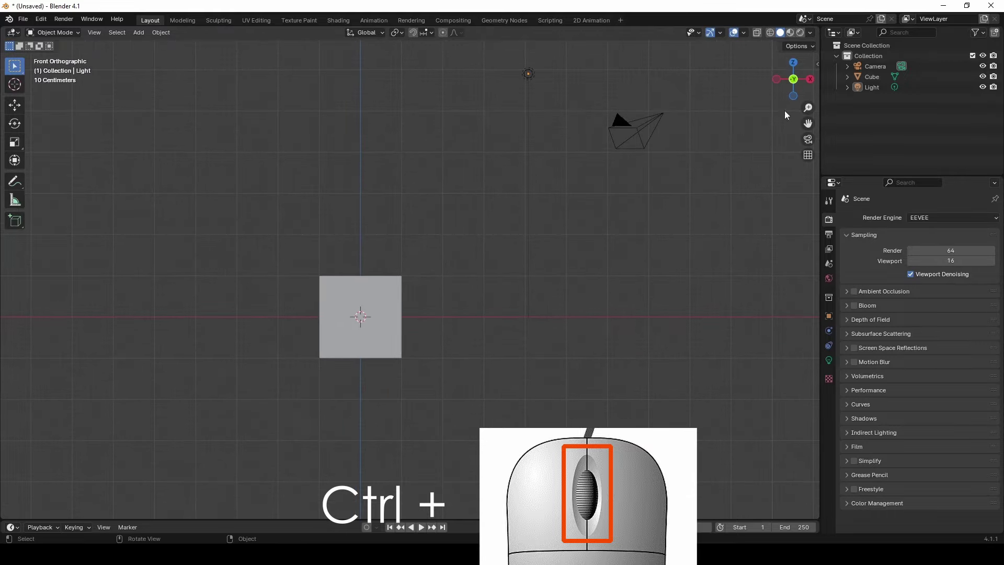
left_click_drag(808, 107, 808, 112)
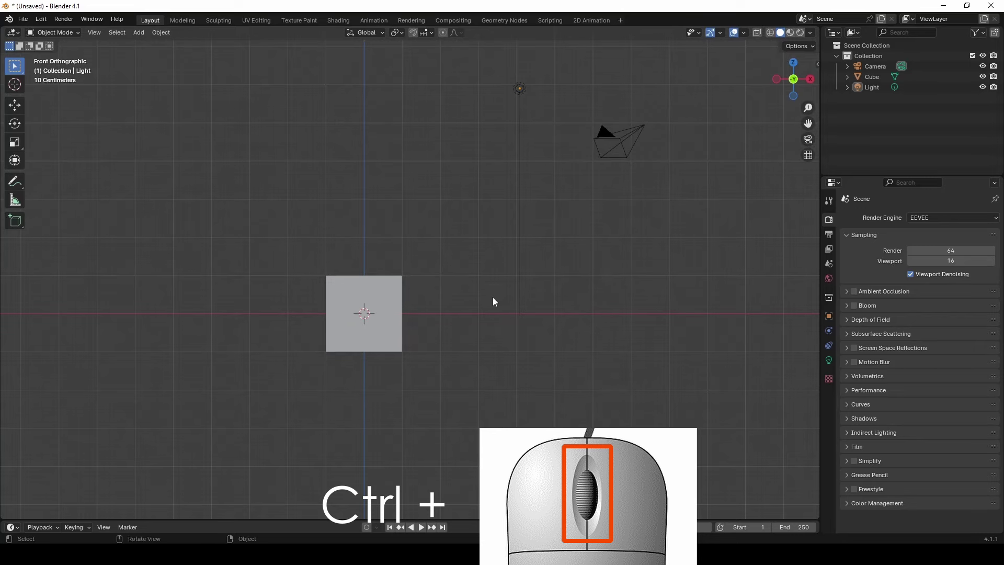
mouse_move(459, 287)
middle_mouse_down("ctrl")
mouse_move(535, 209)
mouse_move(491, 297)
mouse_move(555, 228)
mouse_move(529, 284)
mouse_move(539, 335)
middle_mouse_up("ctrl")
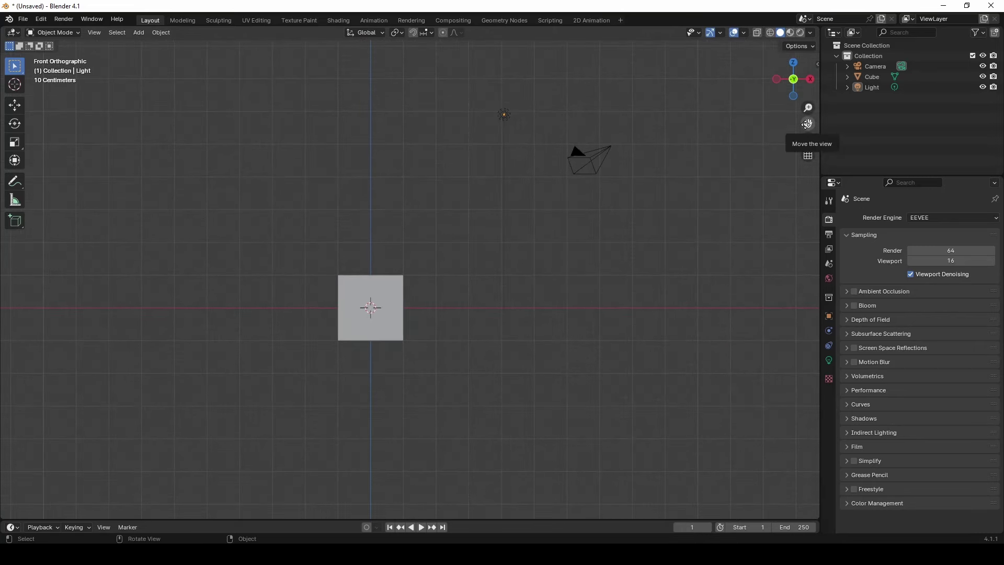
Pan the front view, orbit away, and snap back to Front Orthographic with Numpad 1
left_click_drag(808, 124, 917, 53)
left_click_drag(807, 124, 692, 158)
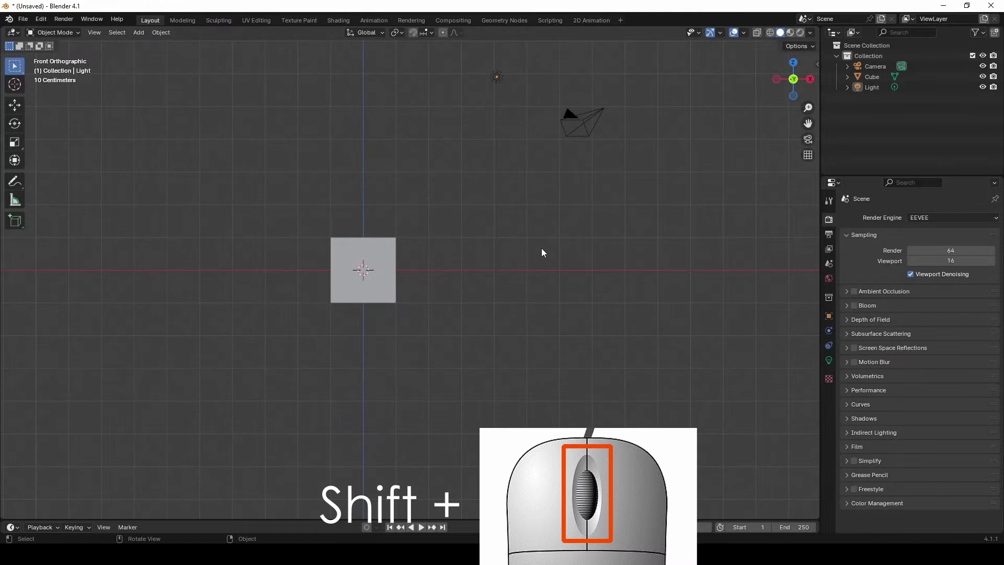
mouse_move(511, 258)
middle_mouse_down("shift")
mouse_move(540, 257)
mouse_move(405, 296)
mouse_move(600, 299)
mouse_move(233, 284)
mouse_move(645, 182)
mouse_move(357, 309)
mouse_move(607, 224)
mouse_move(455, 242)
mouse_move(493, 265)
middle_mouse_up("shift")
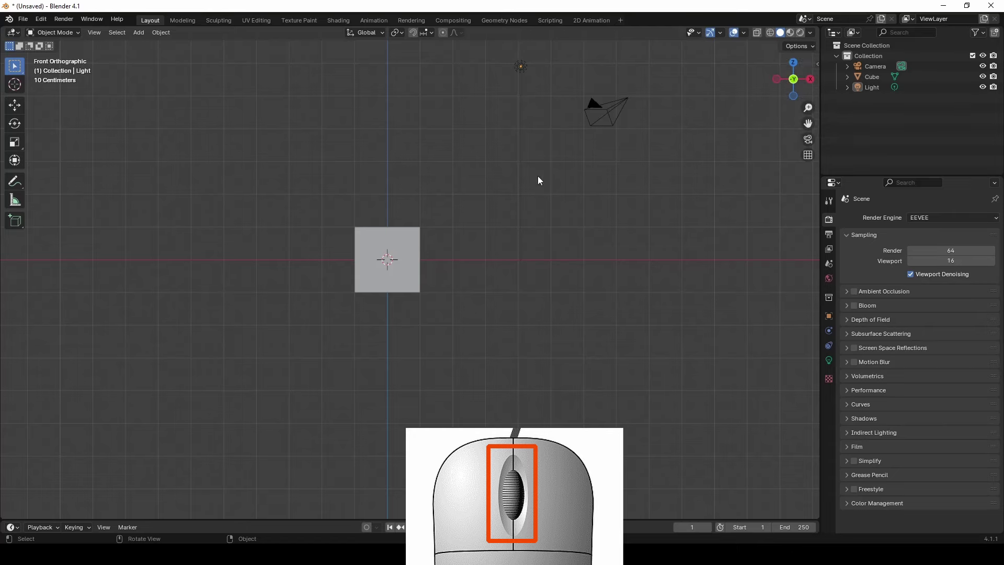
mouse_move(528, 164)
middle_mouse_down()
mouse_move(408, 250)
mouse_move(550, 234)
mouse_move(634, 210)
mouse_move(636, 253)
mouse_move(550, 200)
mouse_move(547, 215)
middle_mouse_up()
key("KP_1")
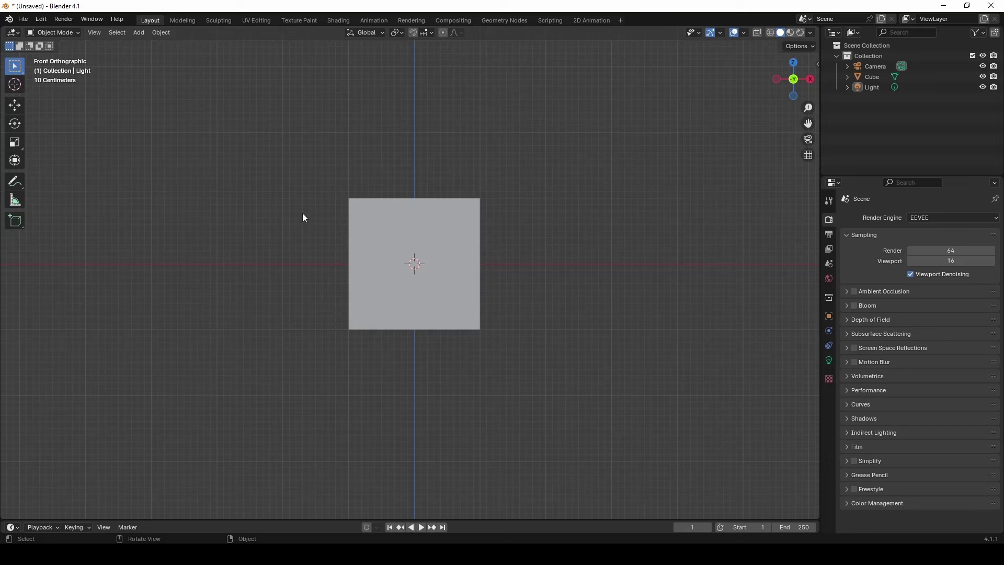
Enable Emulate 3 Button Mouse in the Input preferences
left_click(41, 20)
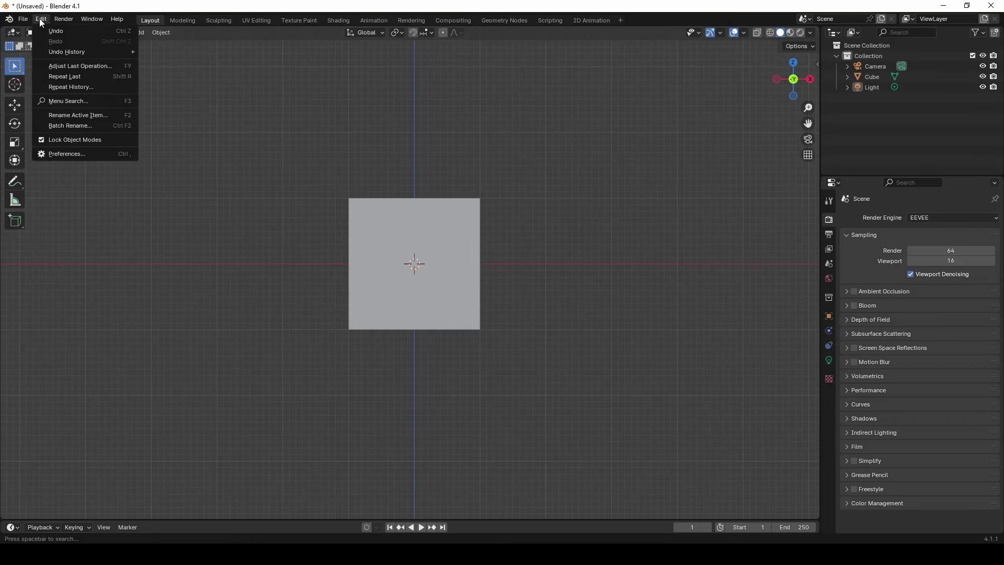
left_click(60, 155)
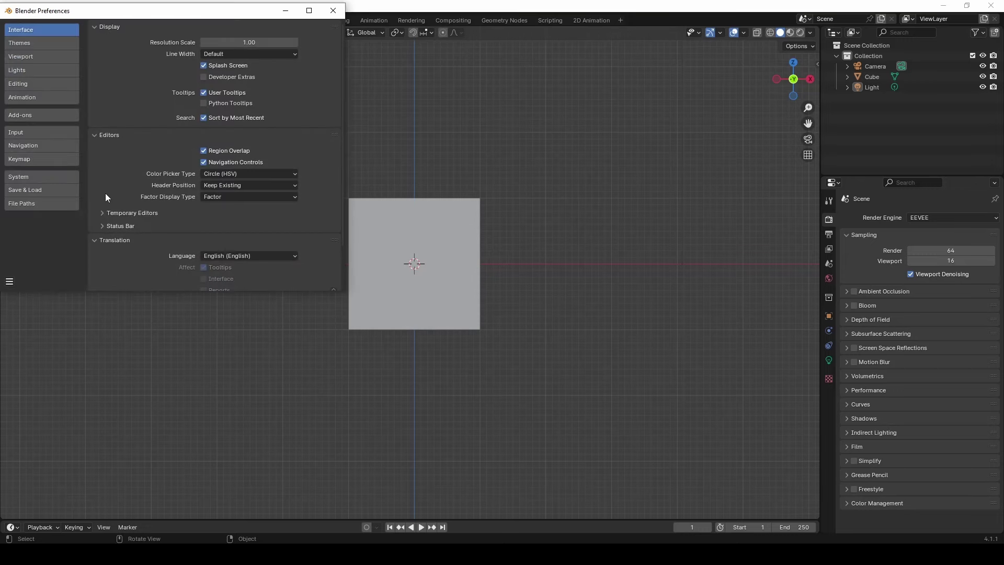
left_click(48, 134)
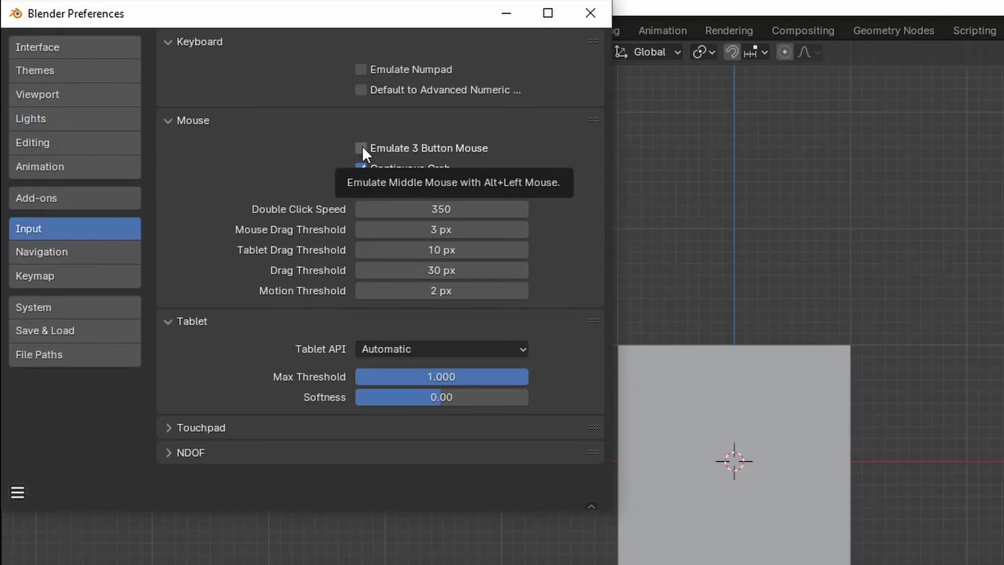
left_click(361, 148)
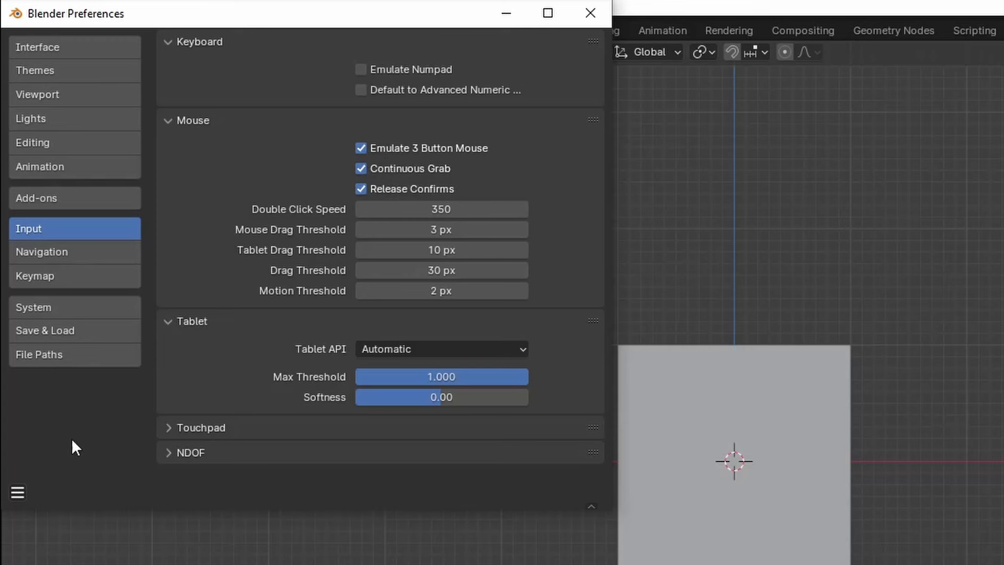
Save the preferences and close the Preferences window
left_click(18, 492)
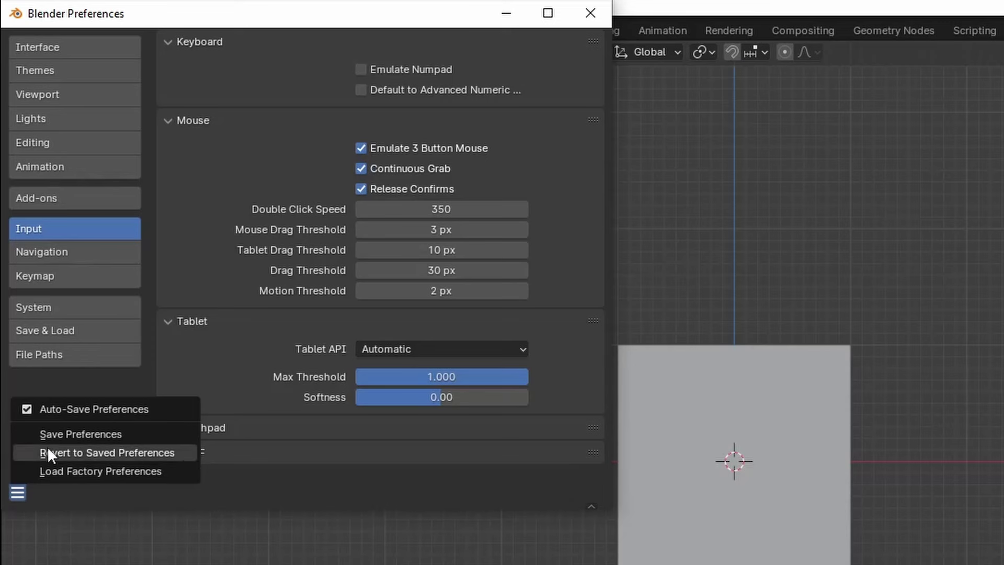
left_click(87, 430)
left_click(603, 11)
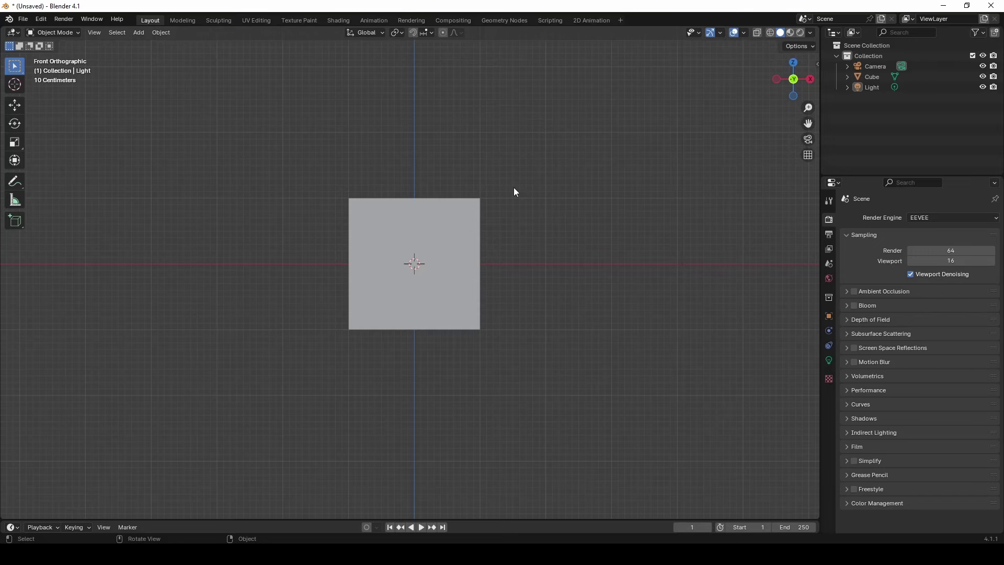
Zoom in and out on the cube with Ctrl+Alt+left-drag
middle_click_drag(514, 191, 532, 193, "ctrl")
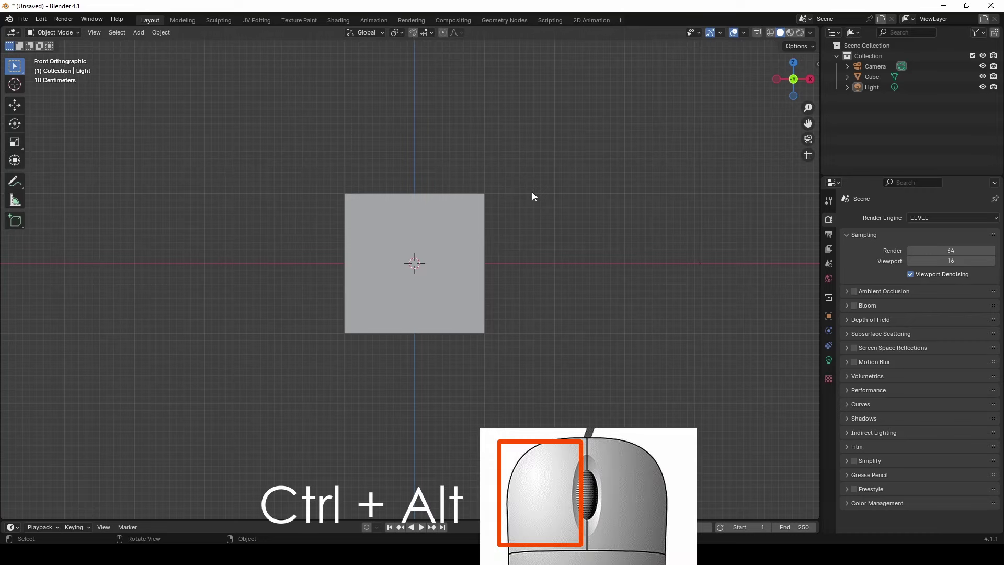
key("ctrl")
left_click_drag(501, 248, 524, 238, "ctrl+alt")
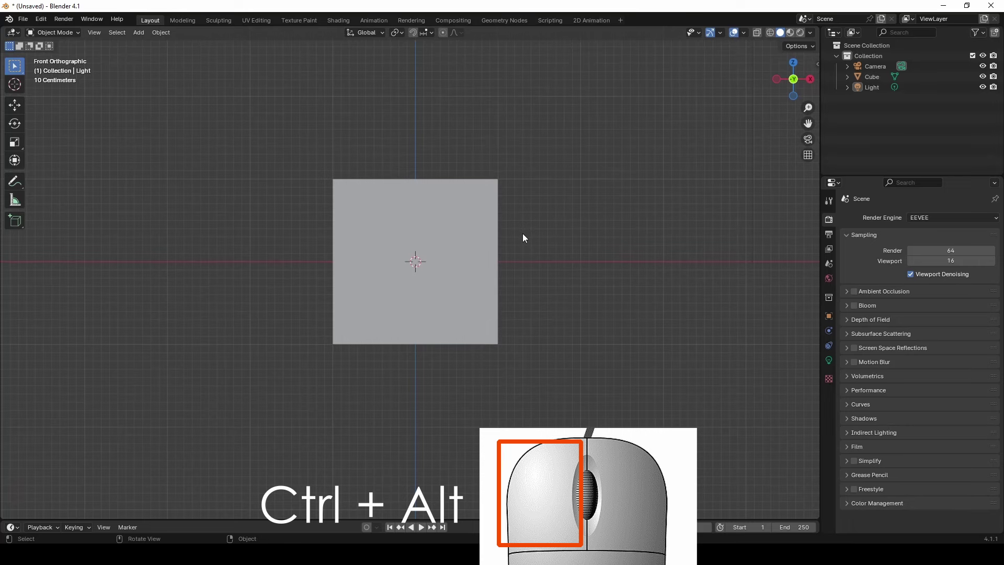
mouse_move(521, 237)
left_mouse_down("ctrl+alt")
mouse_move(521, 291)
mouse_move(542, 263)
left_mouse_up("ctrl+alt")
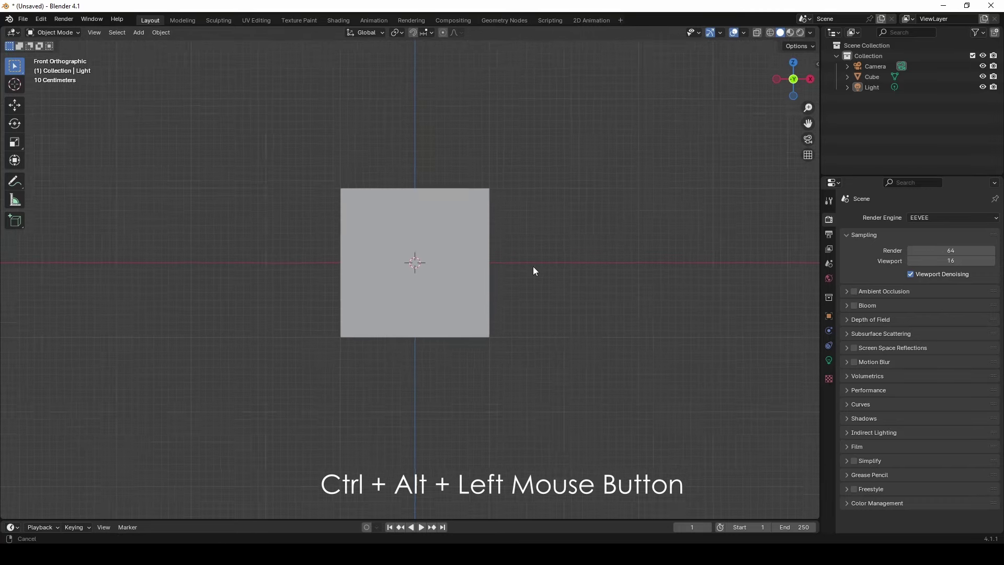
Orbit with Alt+left-drag, then return to Front Orthographic via the gizmo's Y axis
middle_click_drag(543, 243, 460, 272)
left_click(784, 87)
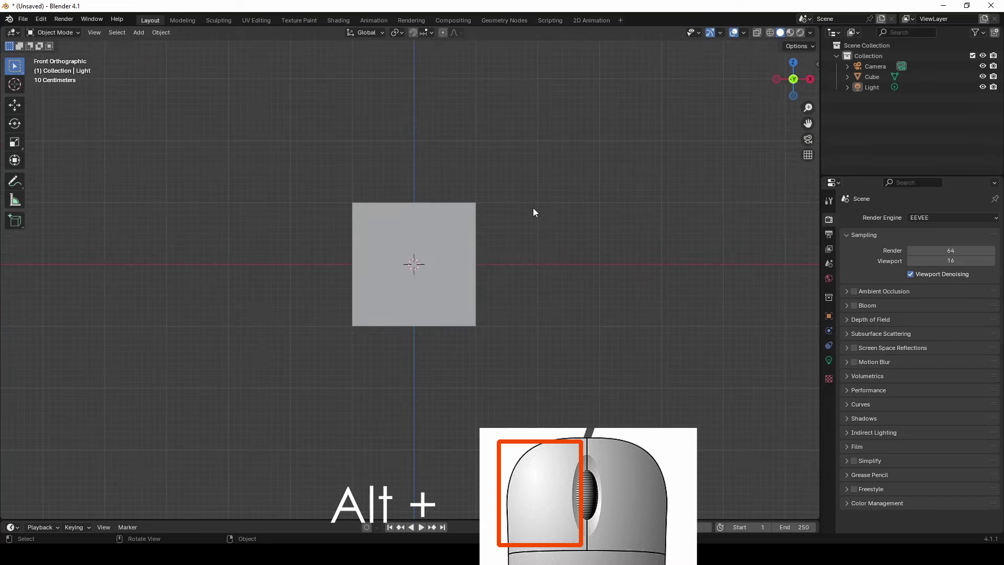
mouse_move(532, 208)
left_mouse_down("alt")
mouse_move(471, 238)
mouse_move(404, 253)
mouse_move(429, 253)
mouse_move(476, 277)
mouse_move(515, 192)
mouse_move(471, 270)
mouse_move(550, 241)
mouse_move(488, 252)
mouse_move(473, 199)
mouse_move(404, 217)
mouse_move(493, 236)
mouse_move(298, 254)
mouse_move(508, 253)
mouse_move(392, 248)
left_mouse_up("alt")
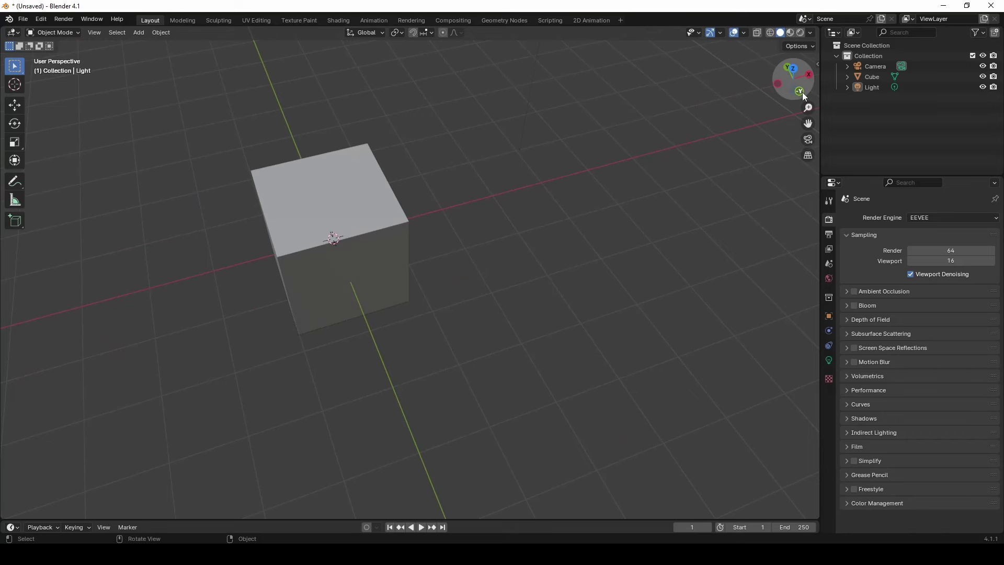
left_click(802, 92)
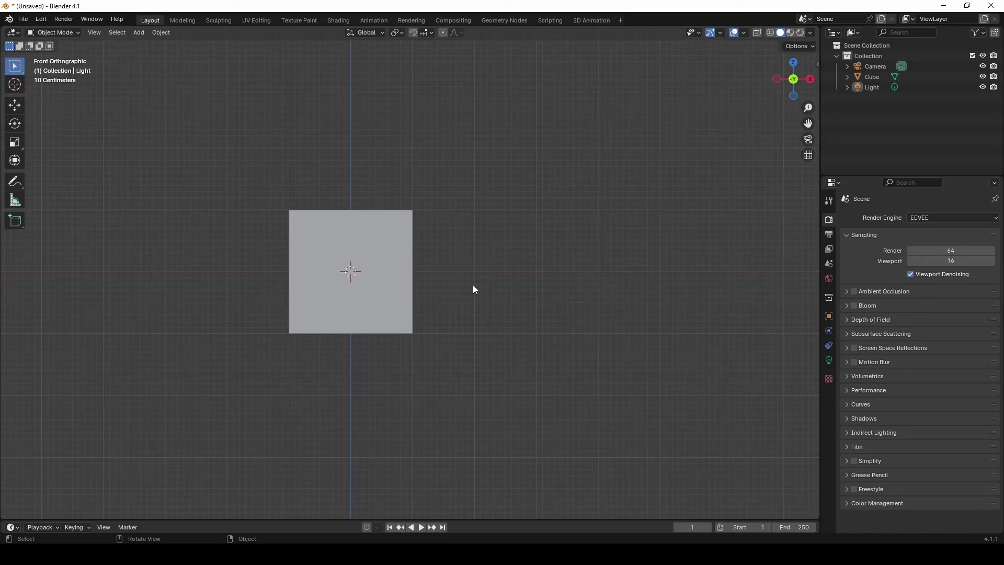
left_click(43, 20)
left_click(60, 152)
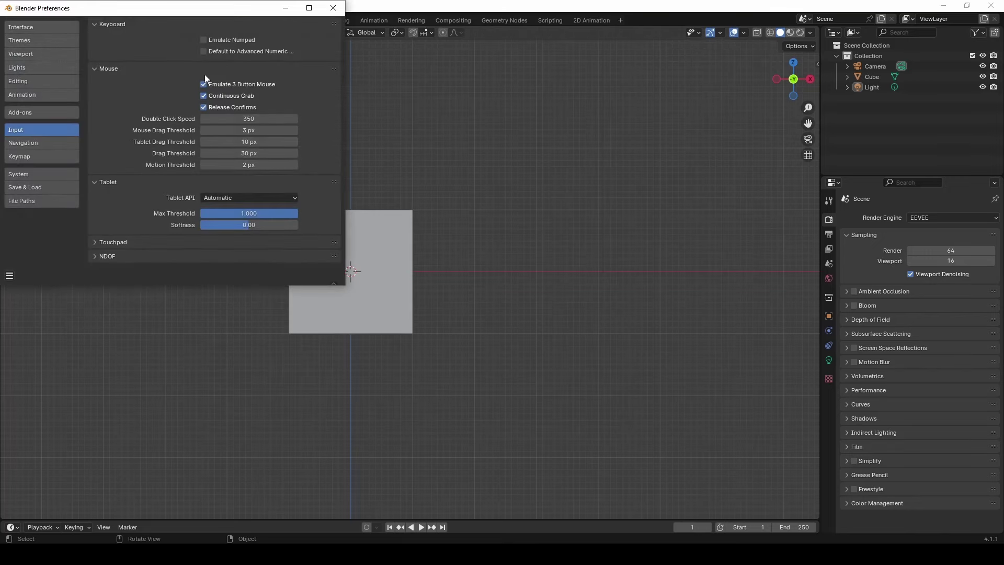
left_click(332, 8)
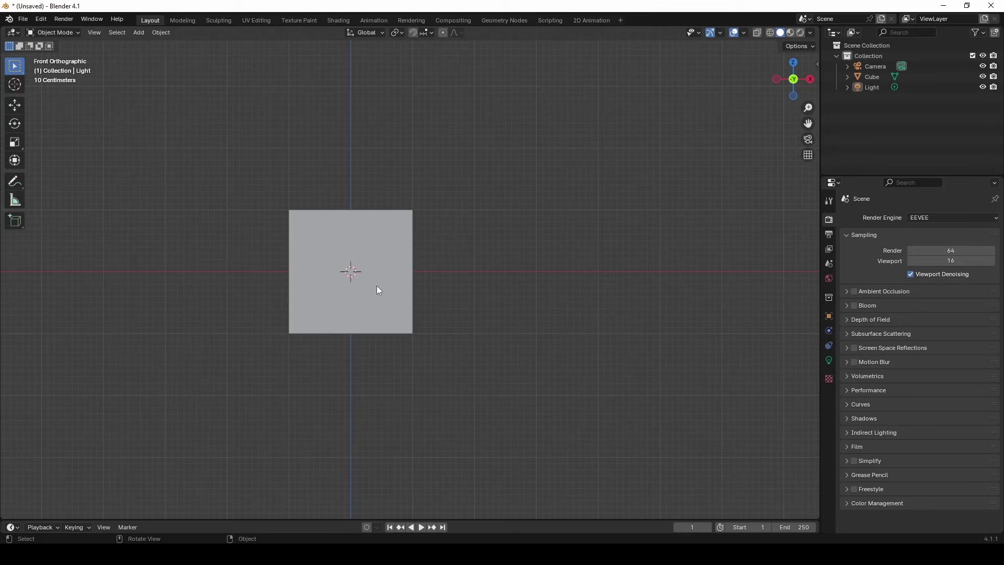
Pan the view right, then orbit and zoom to show the cube's top and two sides
middle_click_drag(380, 285, 441, 288, "shift")
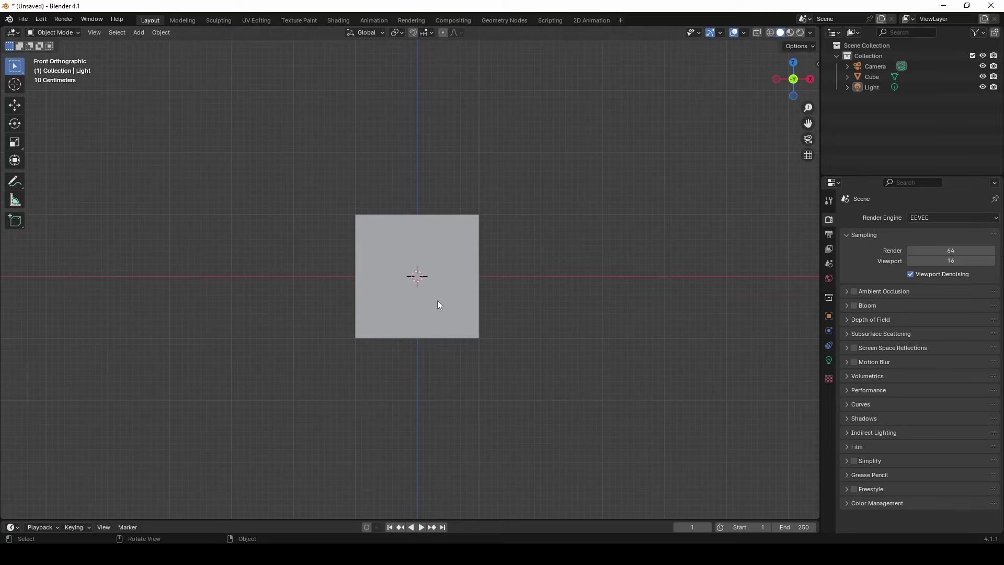
mouse_move(419, 312)
middle_mouse_down()
mouse_move(438, 316)
mouse_move(429, 338)
mouse_move(434, 300)
mouse_move(419, 299)
mouse_move(478, 242)
middle_mouse_up()
scroll(474, 235, "down", 2)
scroll(468, 228, "up", 2)
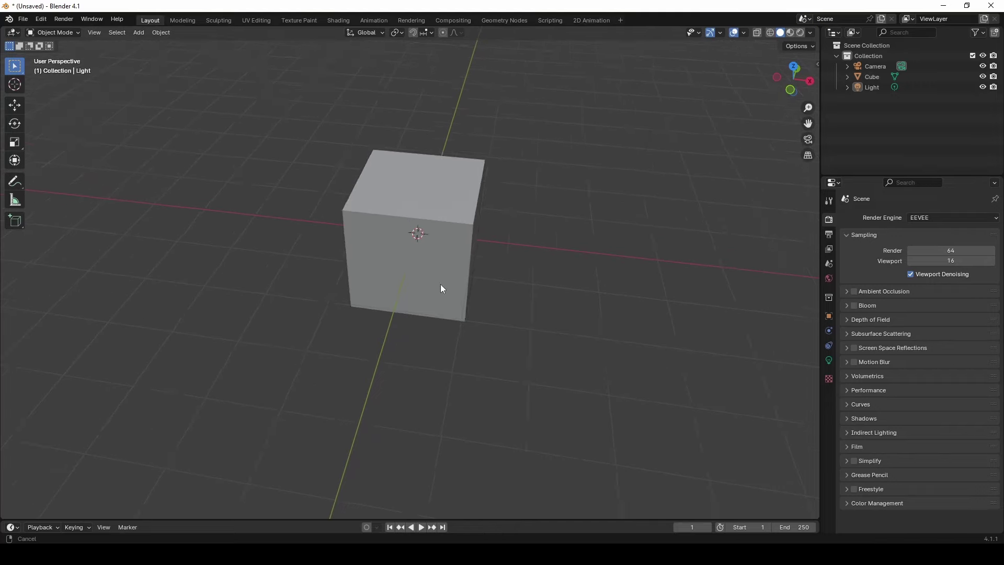
middle_click_drag(440, 284, 418, 292)
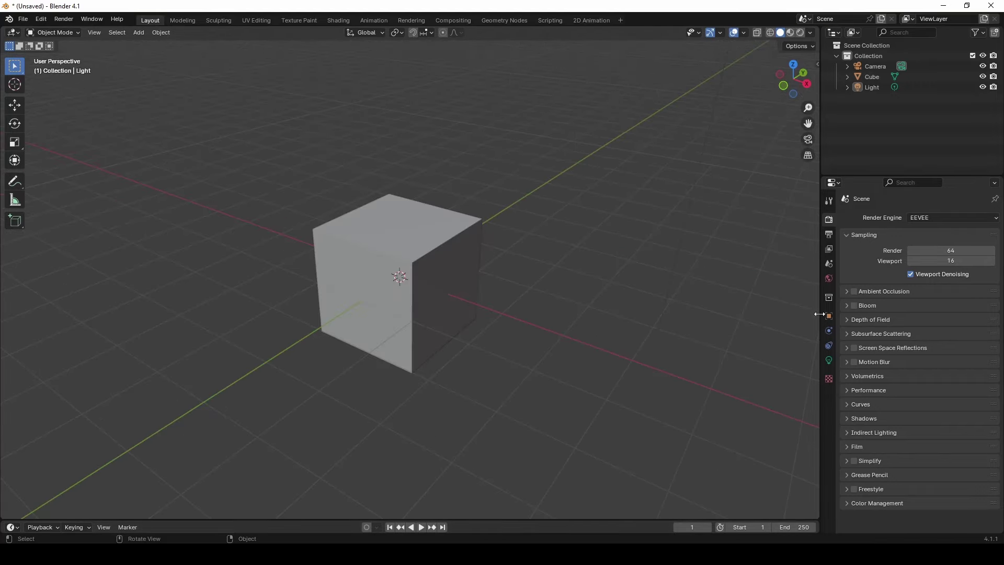
mouse_move(372, 314)
middle_mouse_down()
mouse_move(396, 326)
mouse_move(445, 314)
middle_mouse_up()
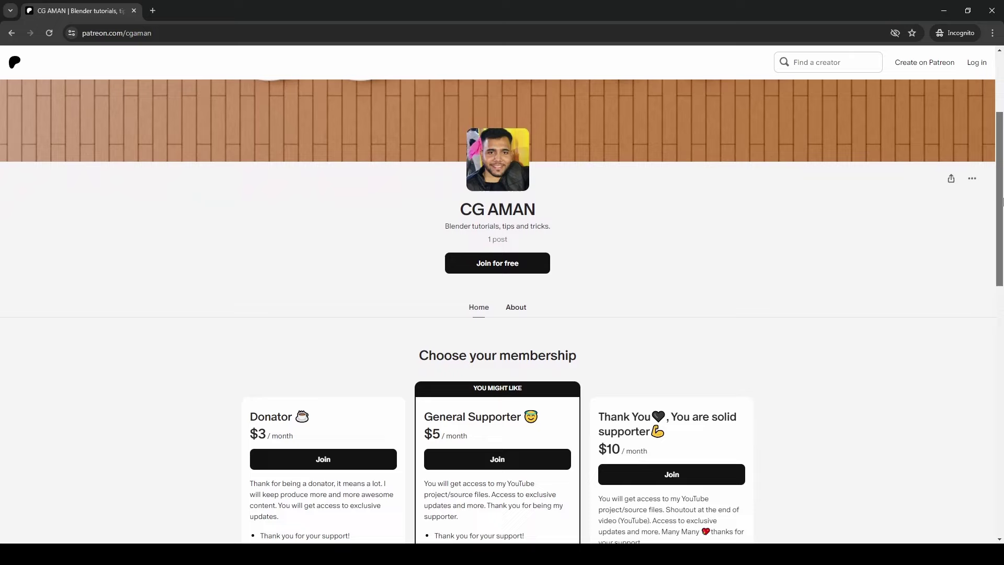
mouse_move(1002, 202)
left_mouse_down()
mouse_move(1002, 411)
mouse_move(982, 281)
left_mouse_up()
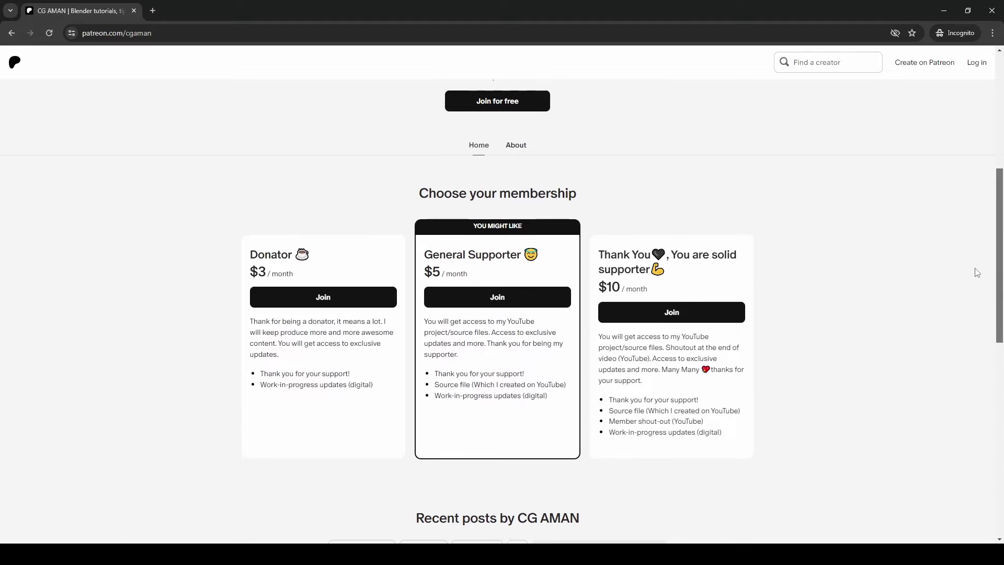